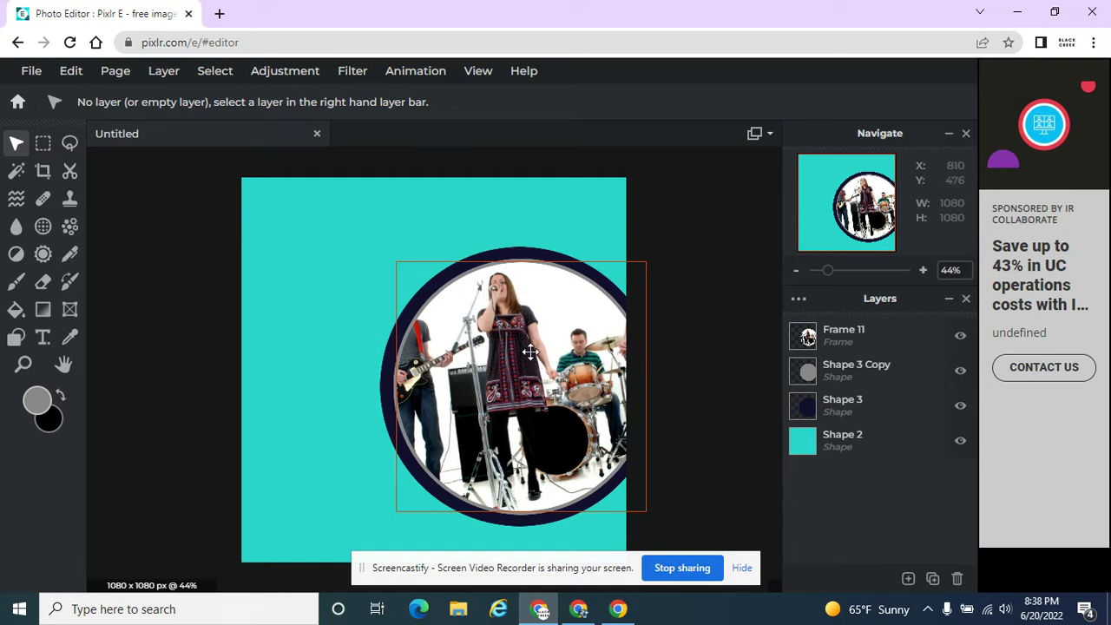
Enlarge the band photo inside the circular frame to 2122 by 1273 px and reposition it to show the singer's dress and the drummer.
{"action": "left_click", "coordinate": [519, 358]}
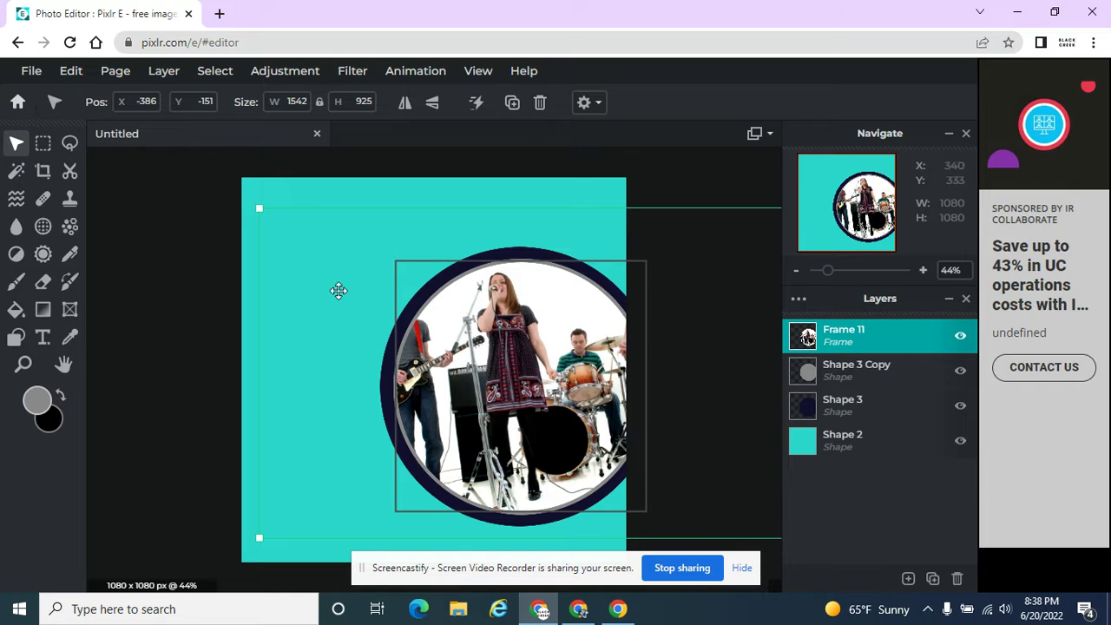
{"action": "left_click_drag", "start_coordinate": [258, 209], "coordinate": [143, 135]}
{"action": "left_click_drag", "start_coordinate": [504, 367], "coordinate": [524, 418]}
{"action": "left_click_drag", "start_coordinate": [168, 198], "coordinate": [72, 141]}
{"action": "left_click_drag", "start_coordinate": [471, 342], "coordinate": [516, 323]}
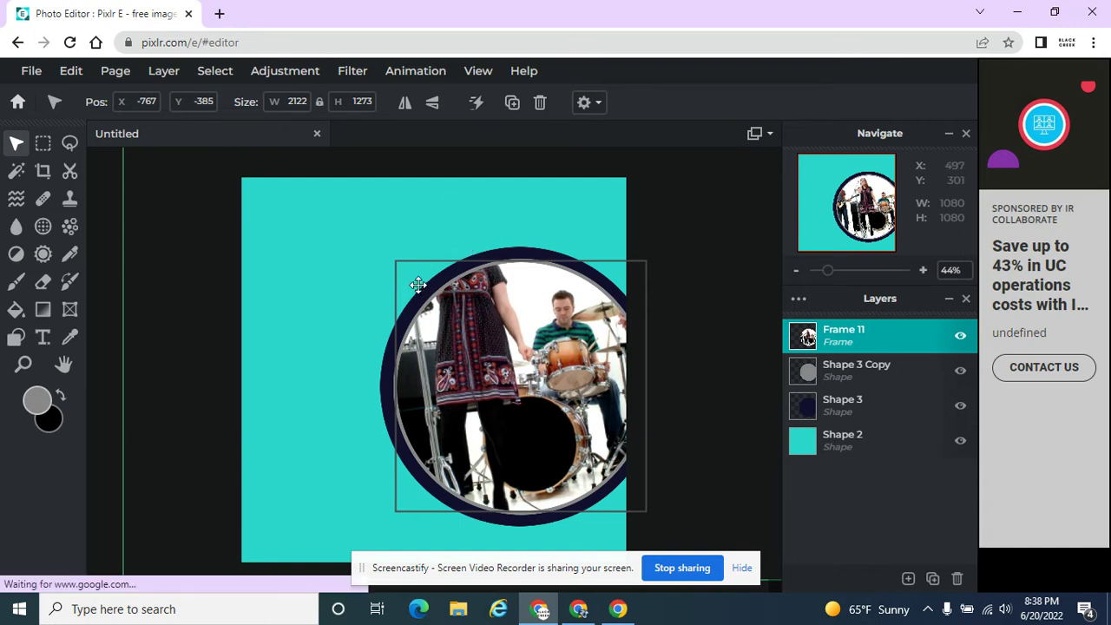
Check the framed photo's width and add a text layer on the canvas reading "2122".
{"action": "left_click", "coordinate": [298, 103]}
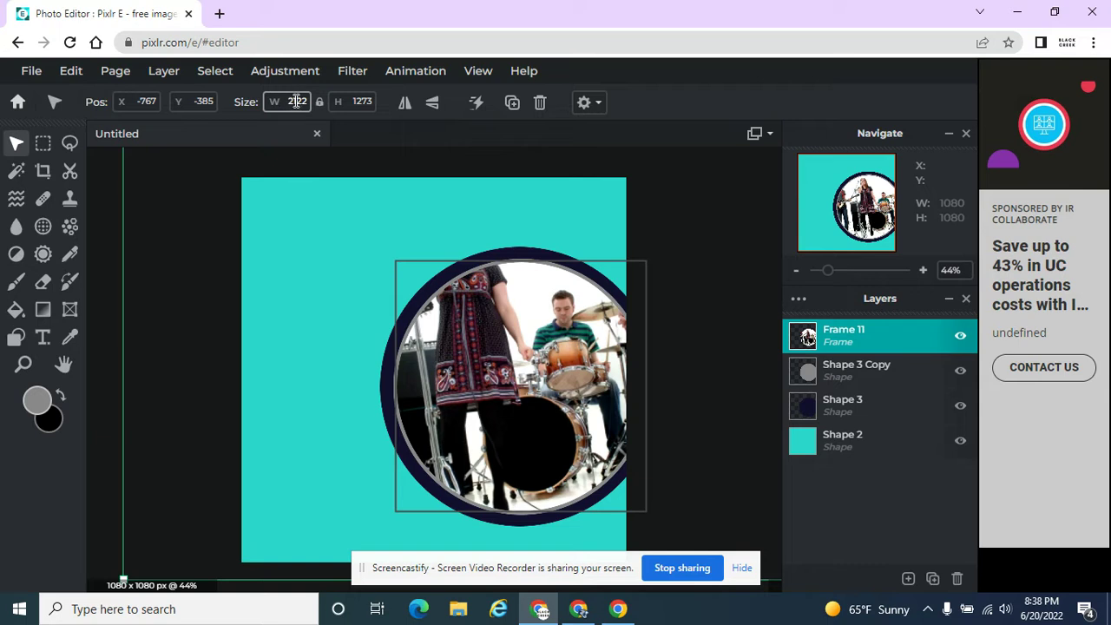
{"action": "left_click", "coordinate": [101, 198]}
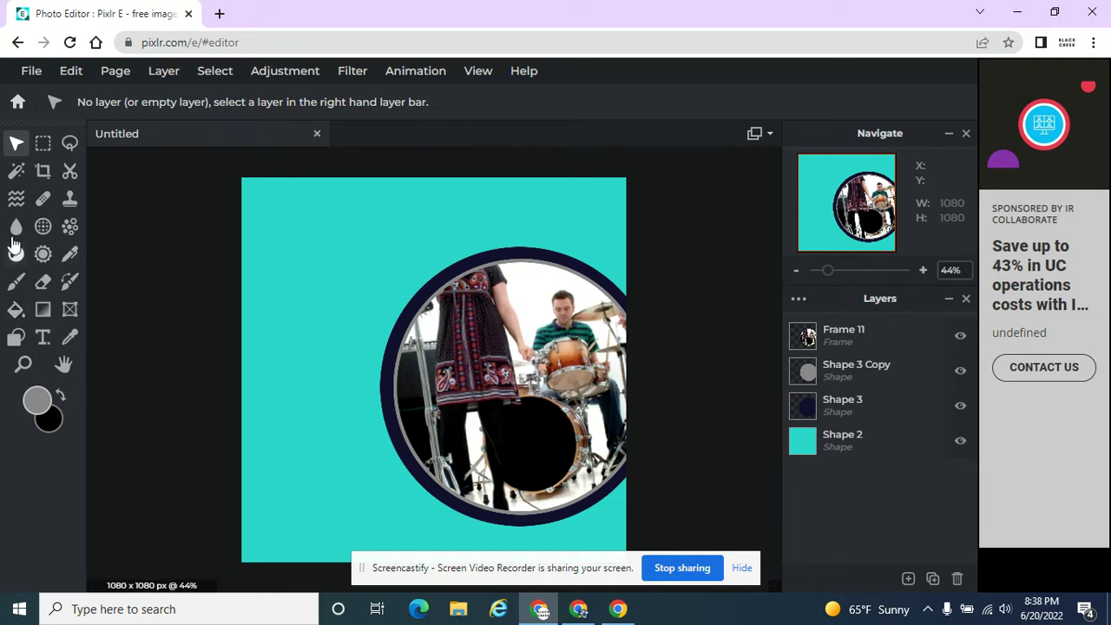
{"action": "left_click", "coordinate": [42, 337]}
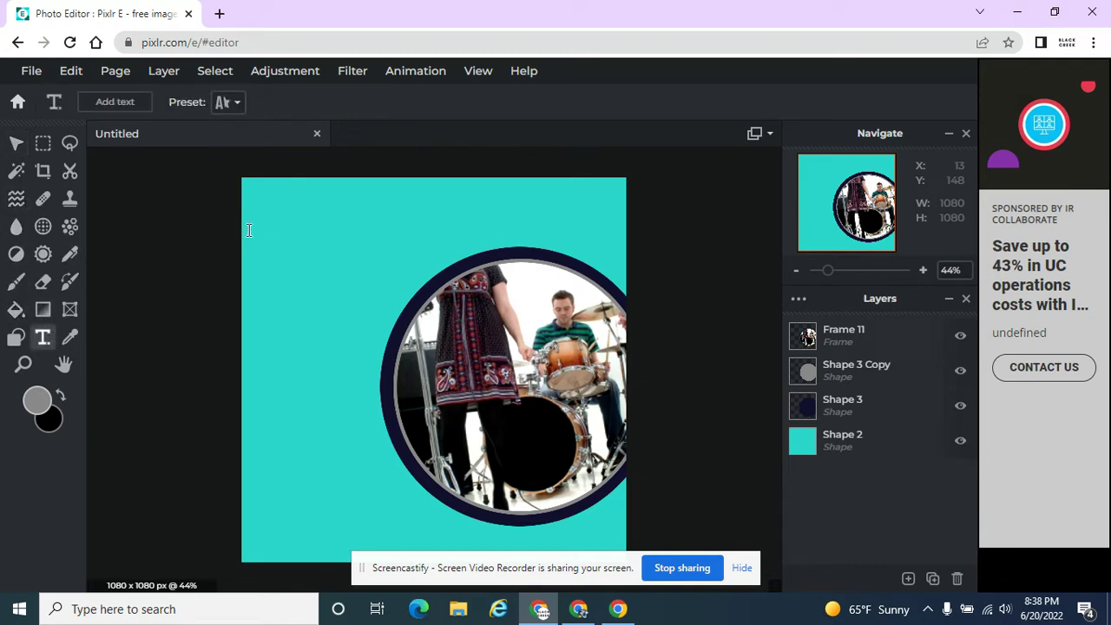
{"action": "left_click", "coordinate": [250, 230]}
{"action": "left_click", "coordinate": [631, 378]}
{"action": "type", "text": "20"}
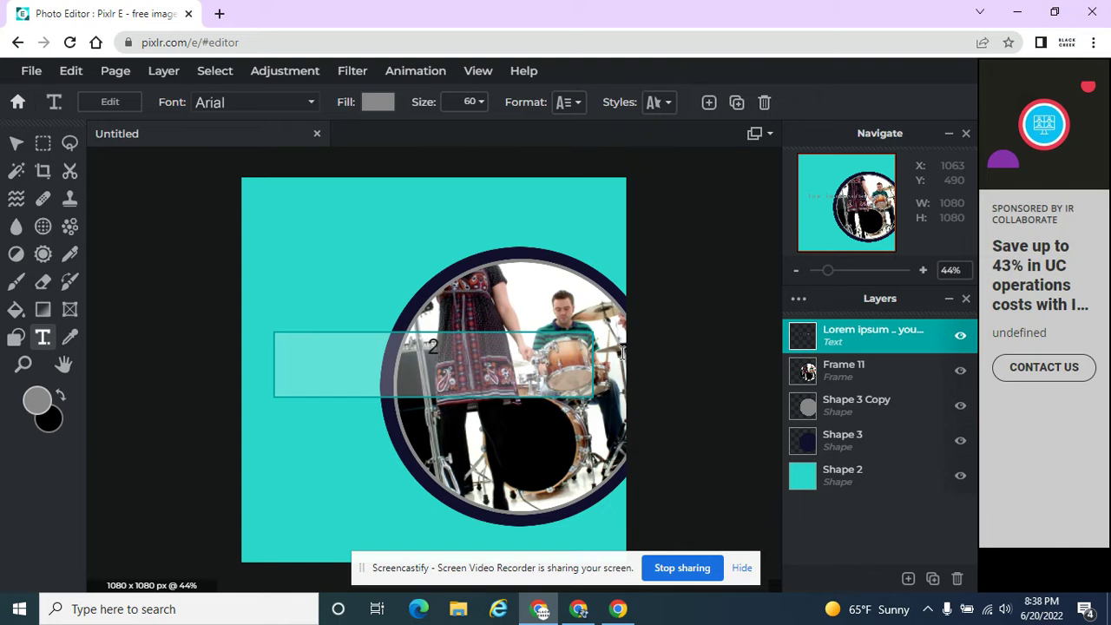
{"action": "left_click", "coordinate": [720, 285]}
{"action": "left_click", "coordinate": [547, 302]}
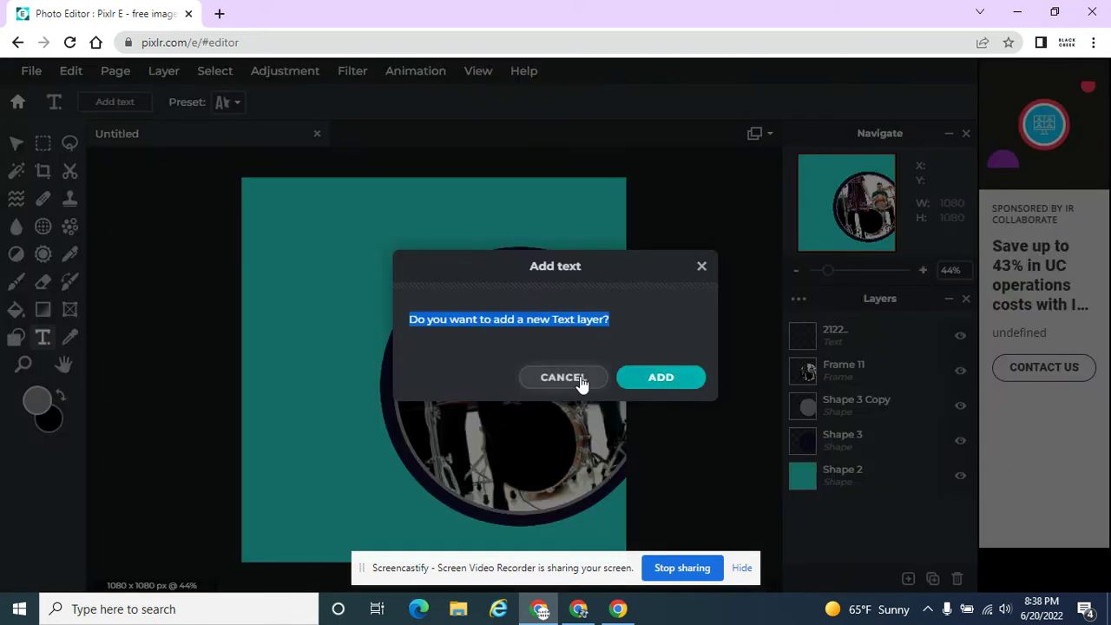
{"action": "left_click", "coordinate": [580, 380]}
Select the Frame 11 layer and check the height of the photo inside its frame.
{"action": "left_click", "coordinate": [807, 369]}
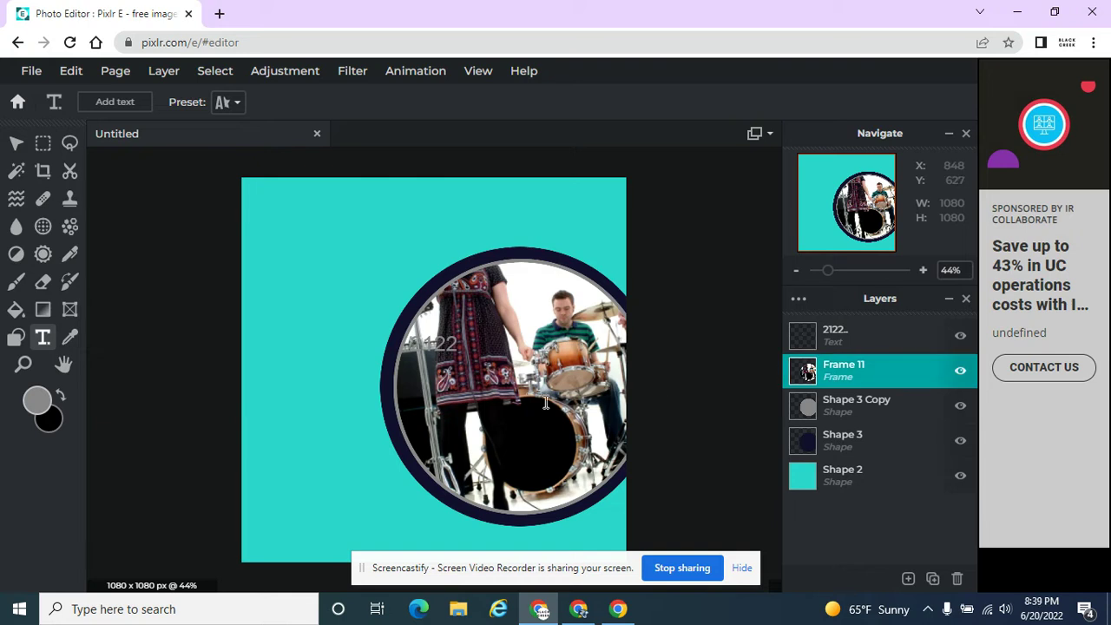
{"action": "left_click", "coordinate": [15, 144]}
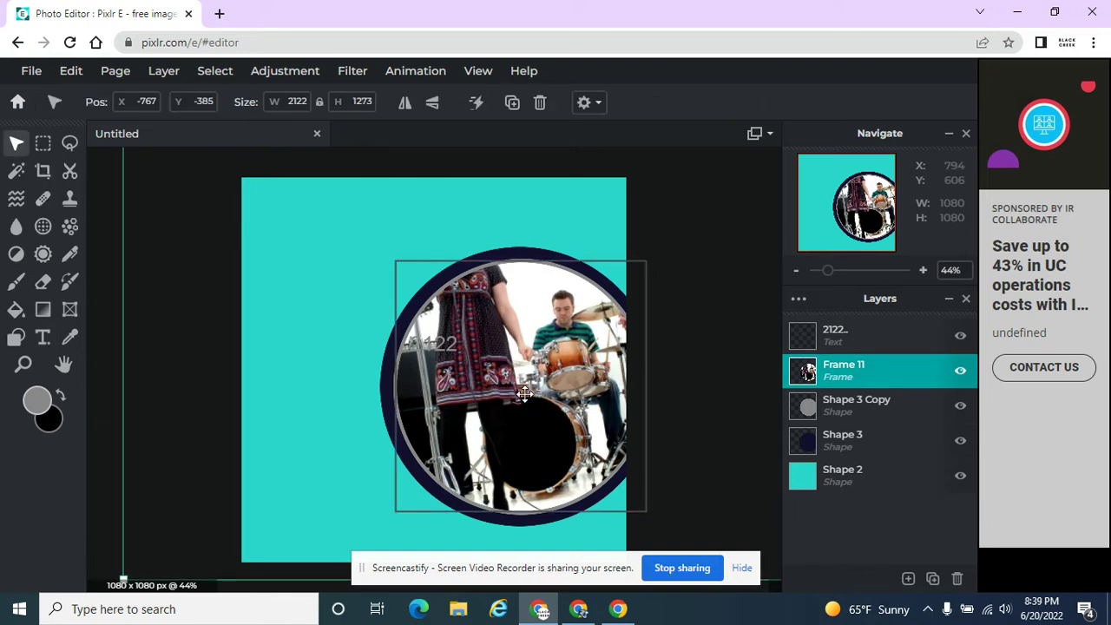
{"action": "left_click", "coordinate": [523, 394]}
{"action": "left_click", "coordinate": [523, 393]}
{"action": "left_click", "coordinate": [581, 397]}
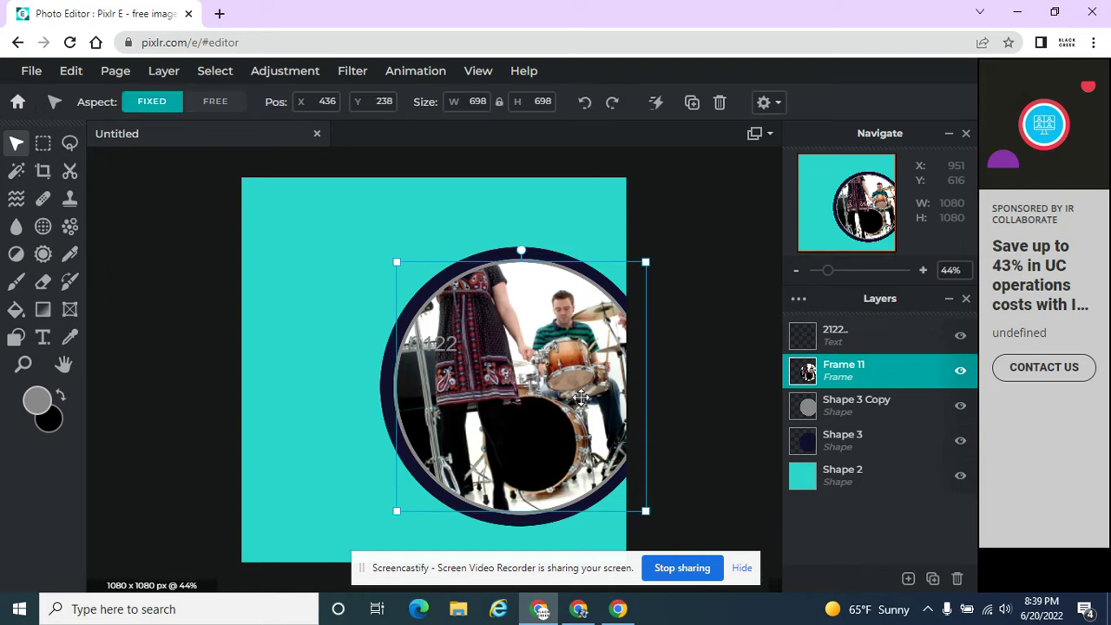
{"action": "left_click", "coordinate": [581, 397]}
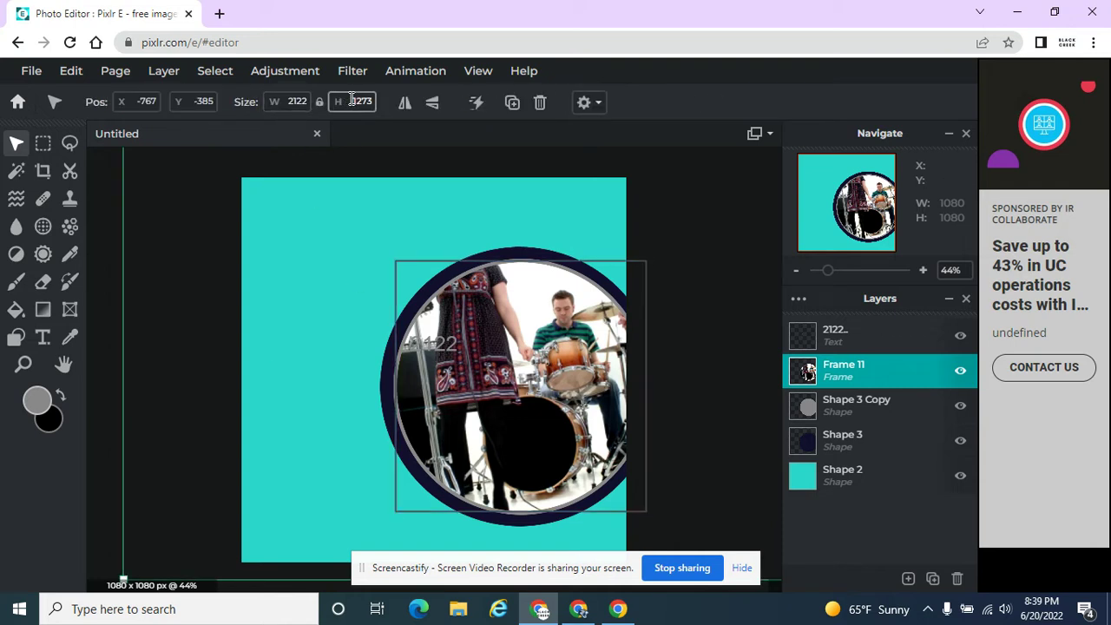
{"action": "left_click", "coordinate": [101, 199]}
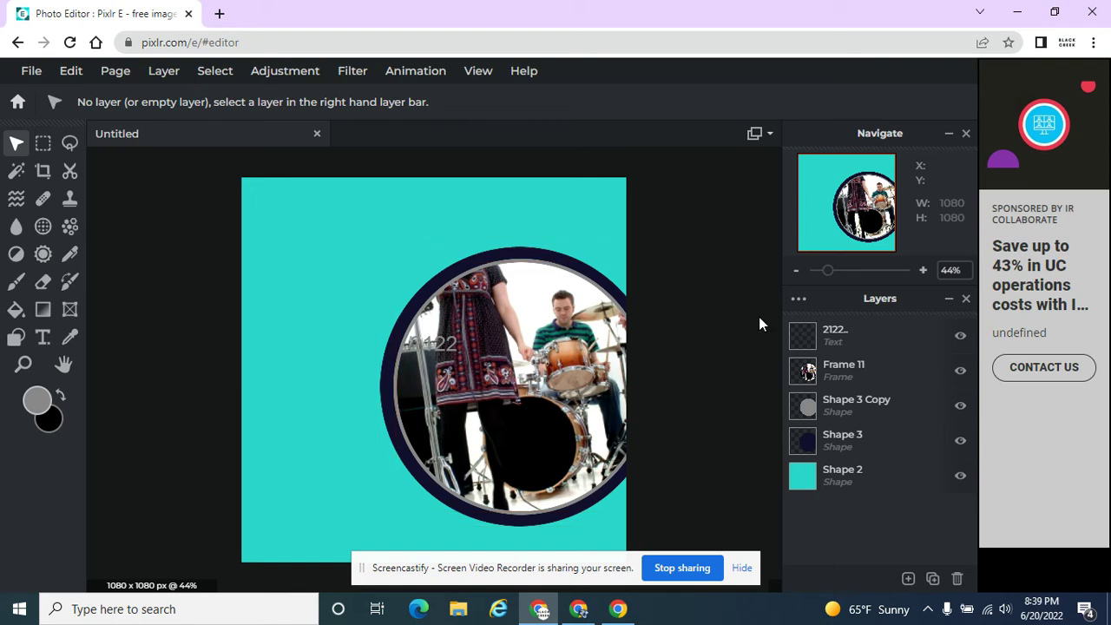
Extend the text note to read "2122 X 1273" and move it to the canvas's upper-left area.
{"action": "left_click", "coordinate": [840, 330]}
{"action": "double_click", "coordinate": [347, 349]}
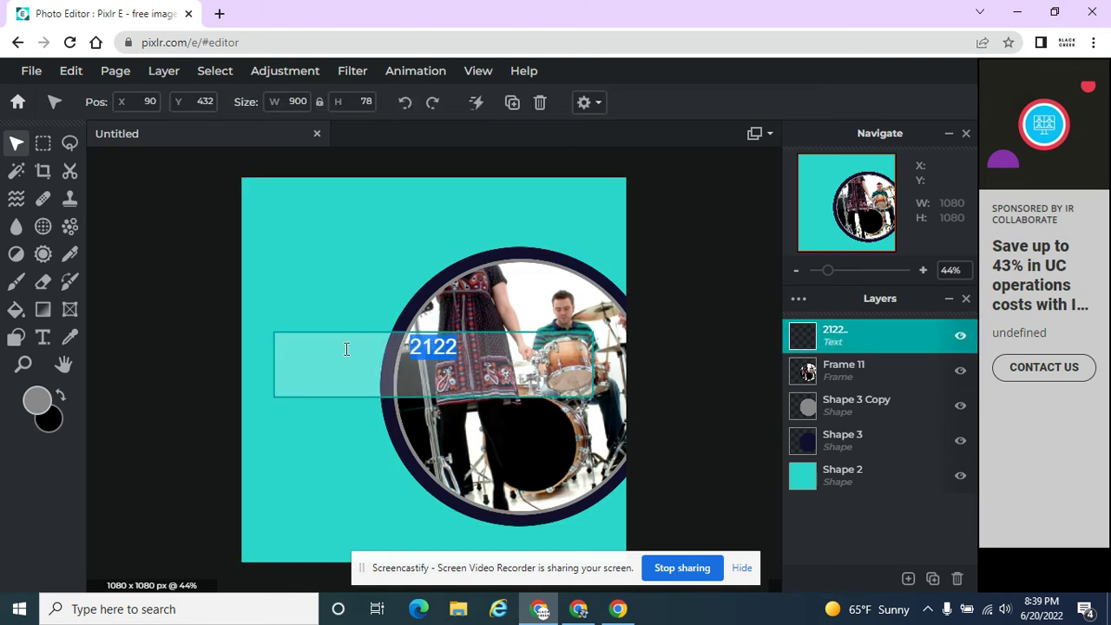
{"action": "left_click", "coordinate": [488, 348]}
{"action": "type", "text": "X"}
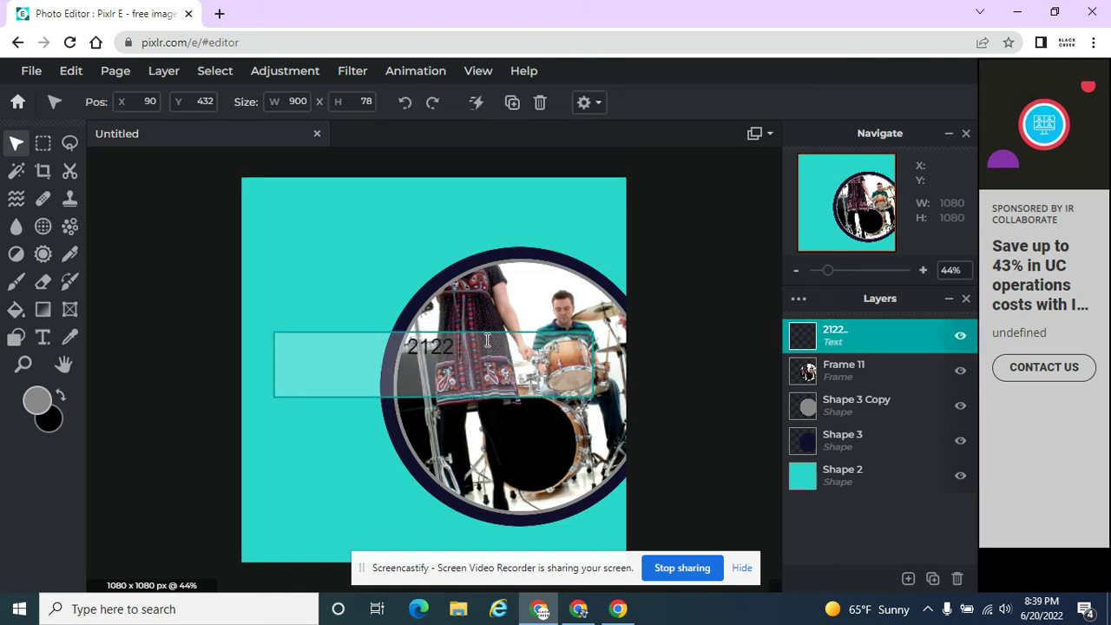
{"action": "type", "text": " 127"}
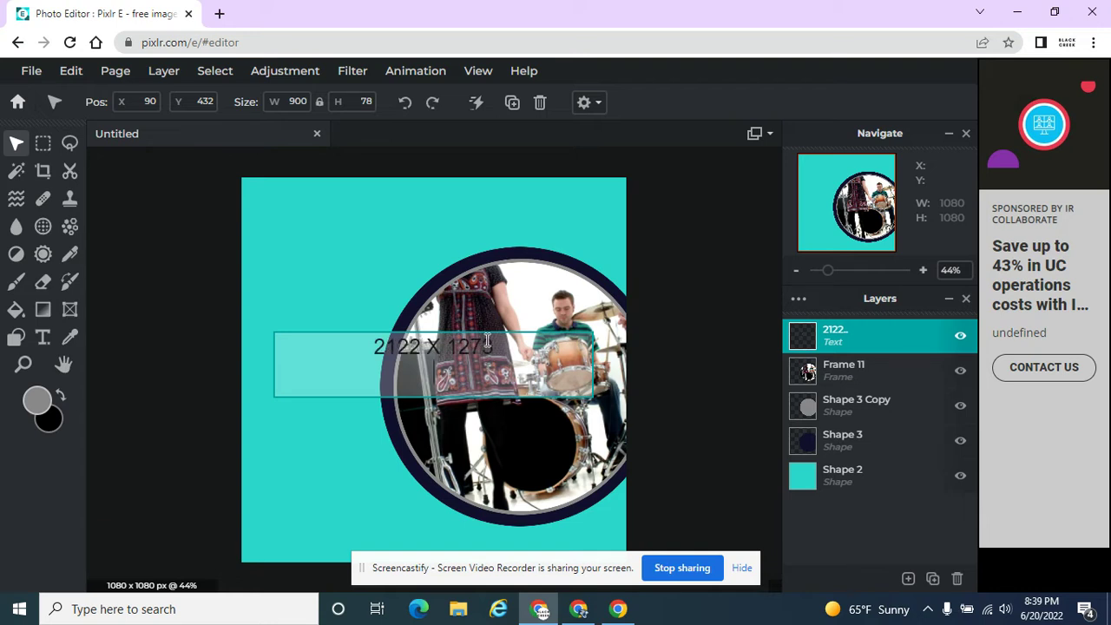
{"action": "left_click", "coordinate": [692, 291]}
{"action": "left_click_drag", "start_coordinate": [438, 345], "coordinate": [324, 199]}
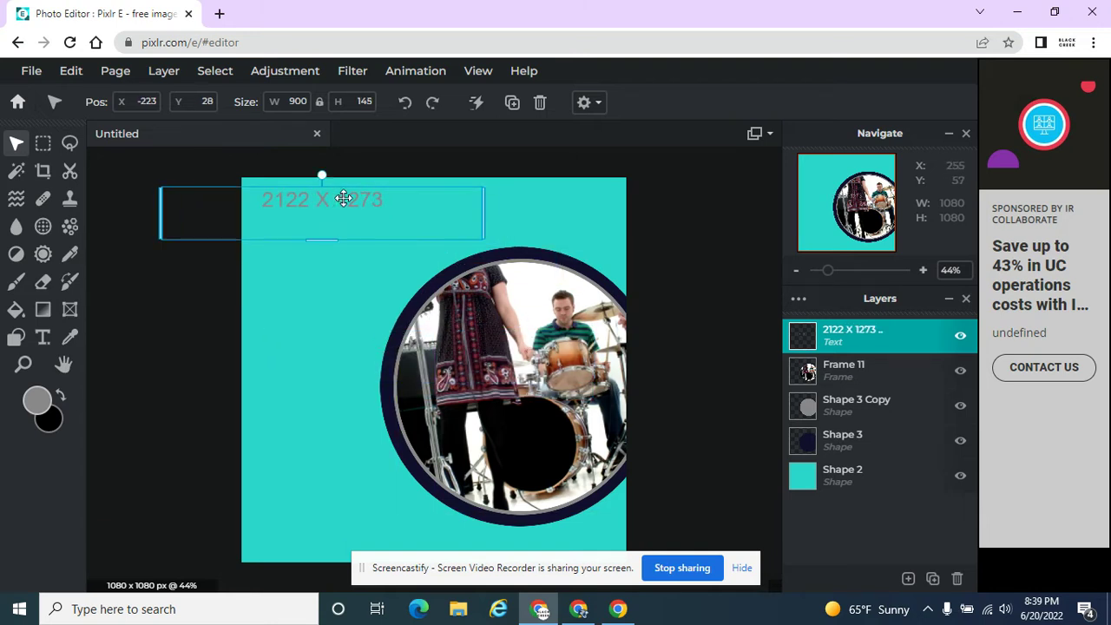
{"action": "left_click", "coordinate": [669, 227]}
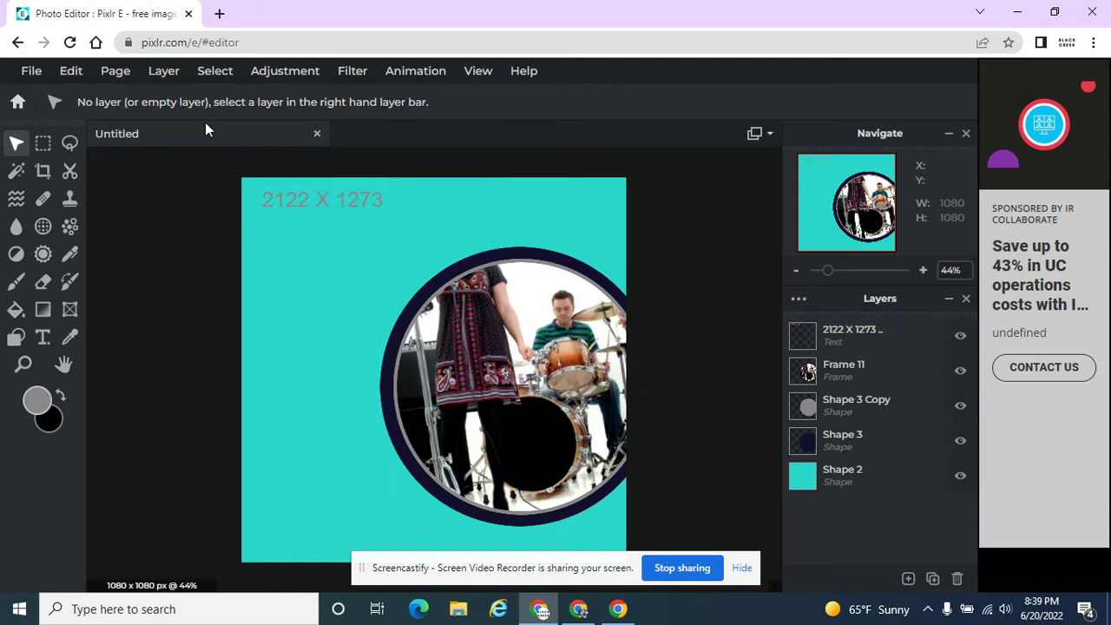
Add the band image from the Desktop folder as a new layer.
{"action": "left_click", "coordinate": [164, 73]}
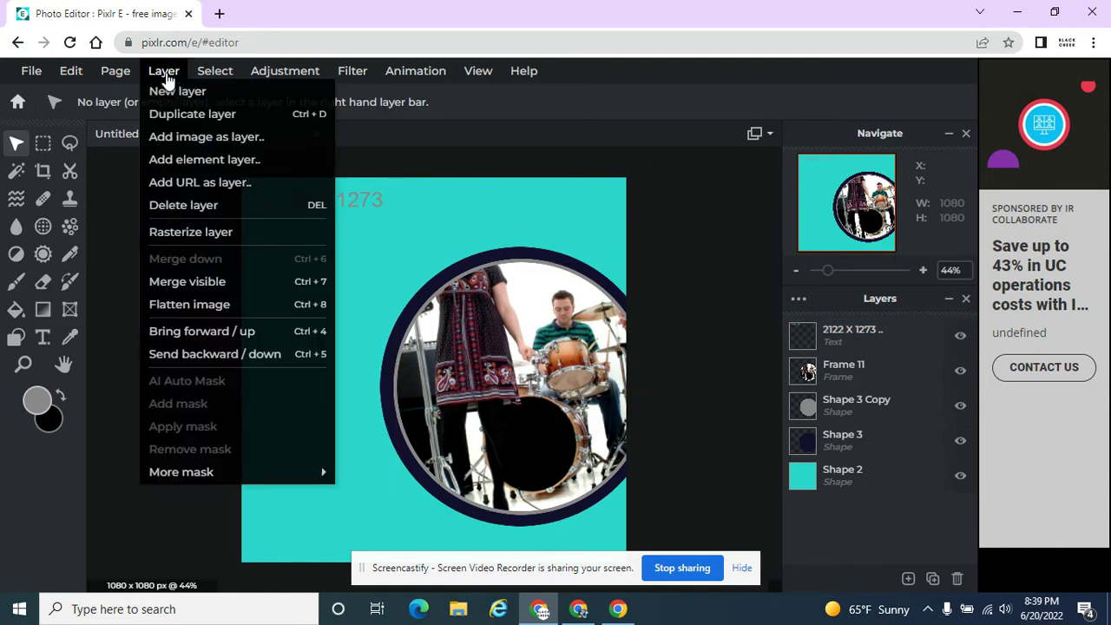
{"action": "left_click", "coordinate": [189, 139]}
{"action": "left_click", "coordinate": [191, 139]}
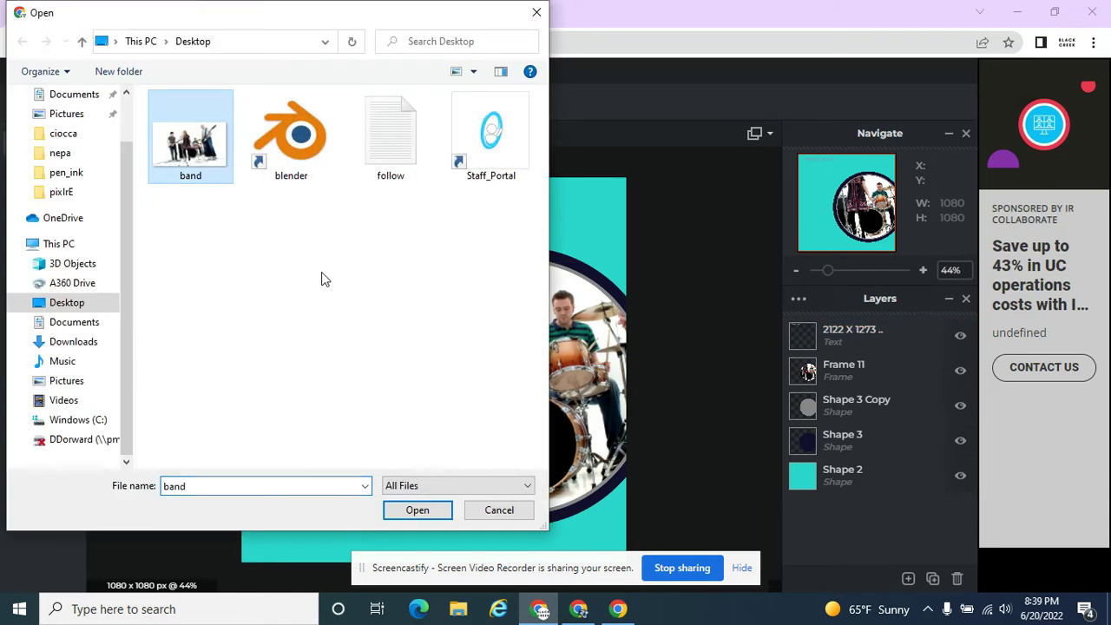
{"action": "left_click", "coordinate": [412, 510]}
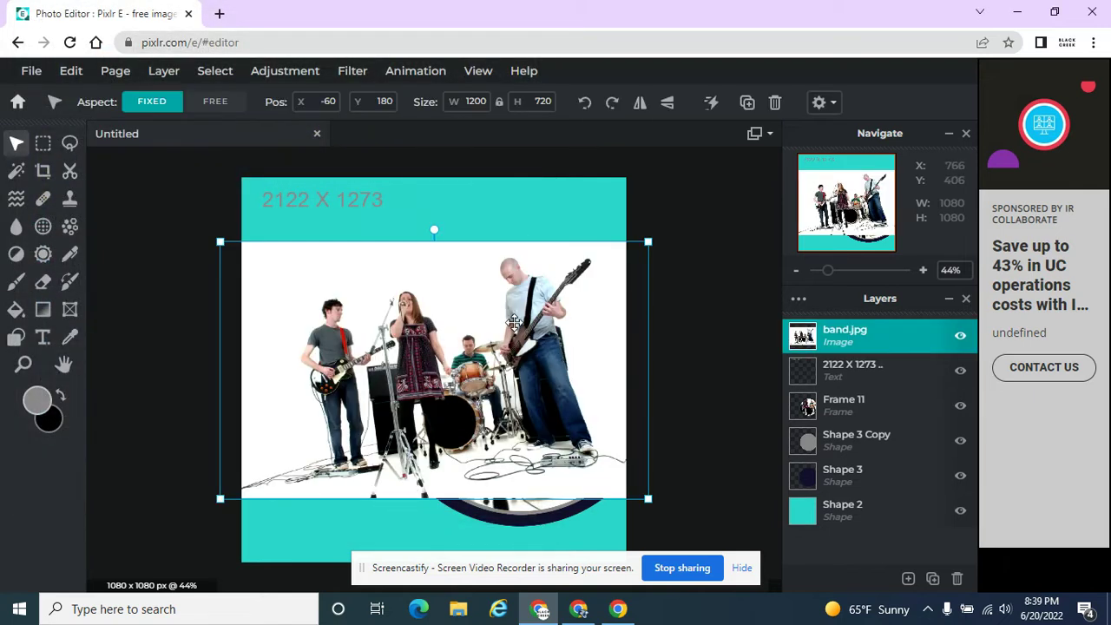
Move the band.jpg layer down over the circle and set its width to 2122 px with proportions locked.
{"action": "left_click_drag", "start_coordinate": [422, 294], "coordinate": [481, 340]}
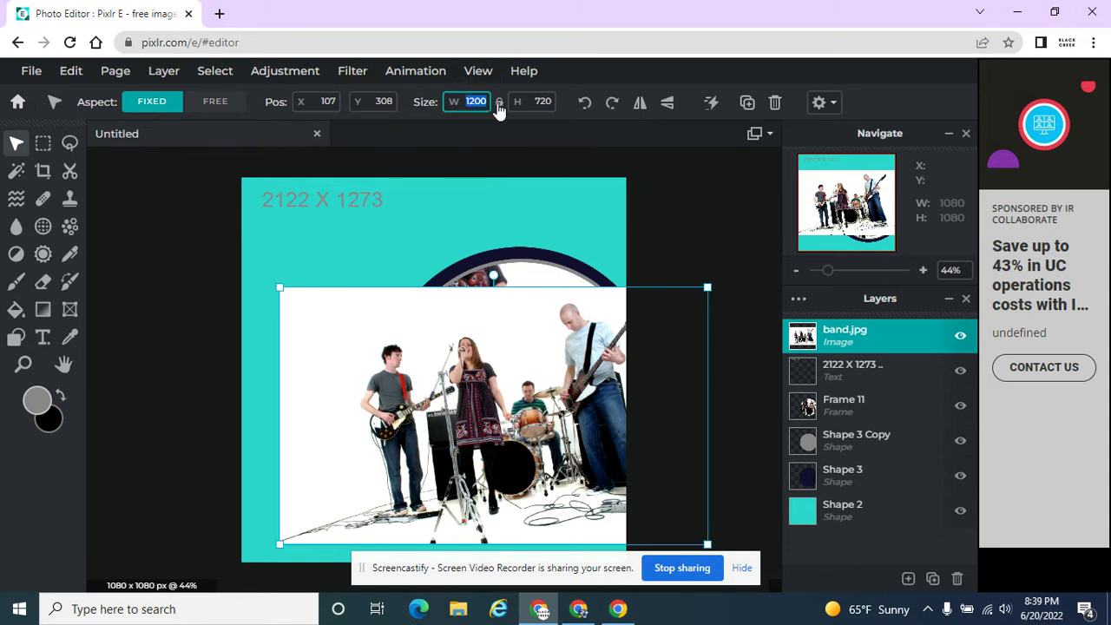
{"action": "type", "text": "2122"}
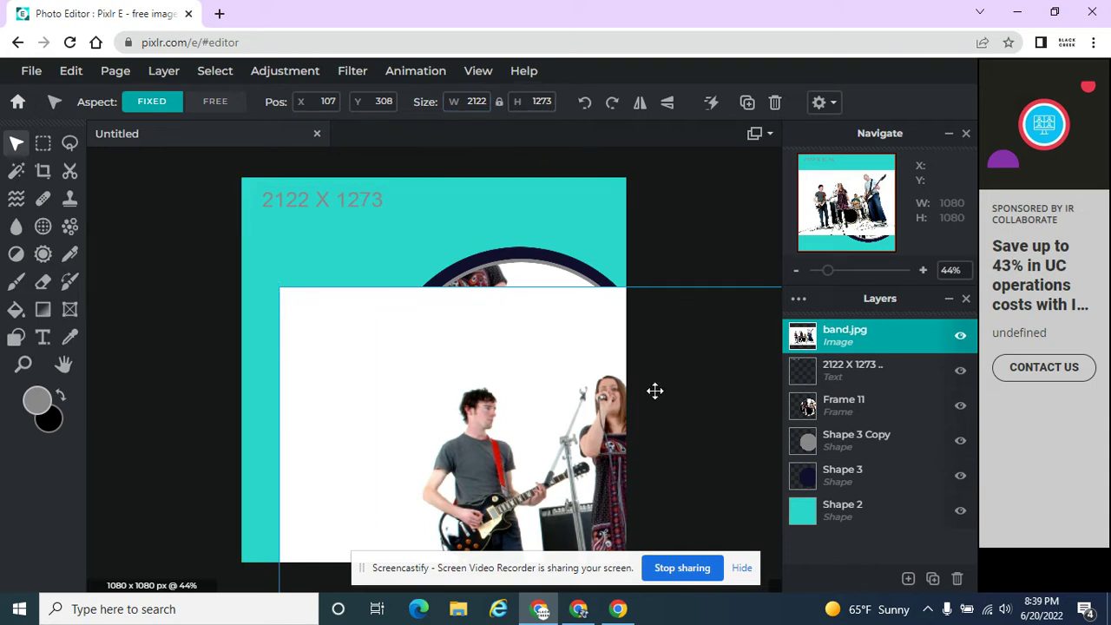
{"action": "left_click", "coordinate": [717, 219]}
Delete the "2122 X 1273" text layer.
{"action": "left_click", "coordinate": [336, 193]}
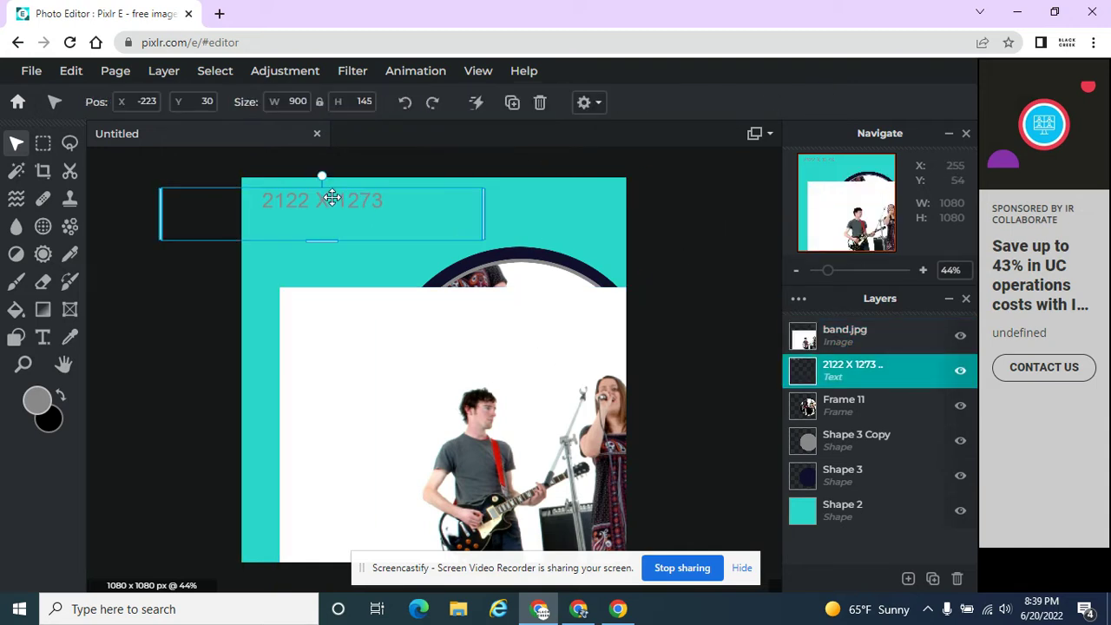
{"action": "key", "text": "Delete"}
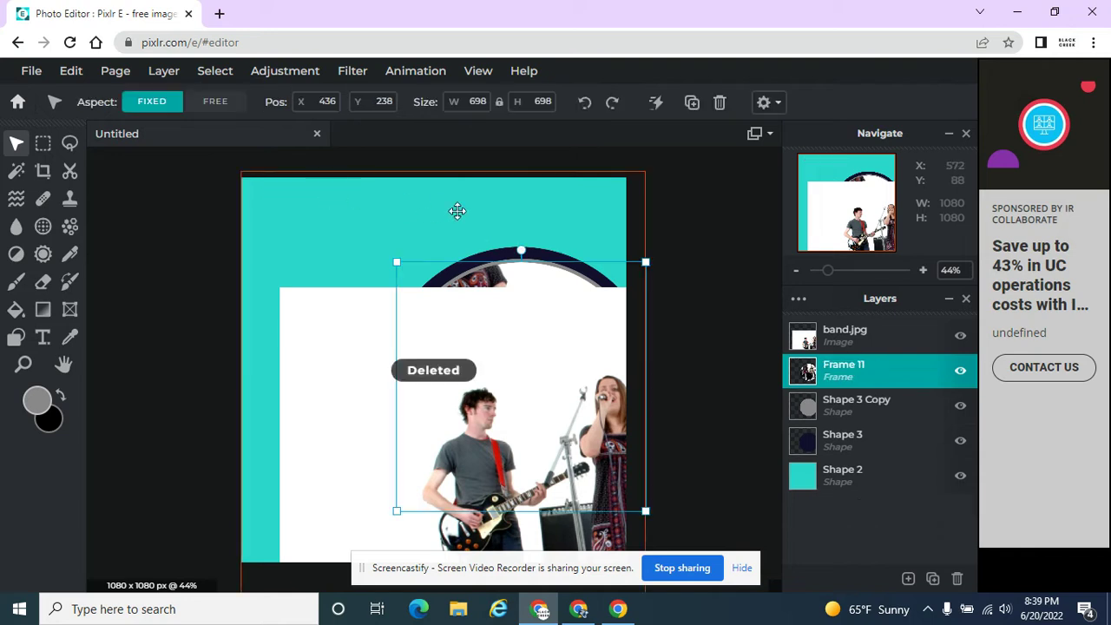
{"action": "left_click", "coordinate": [726, 223]}
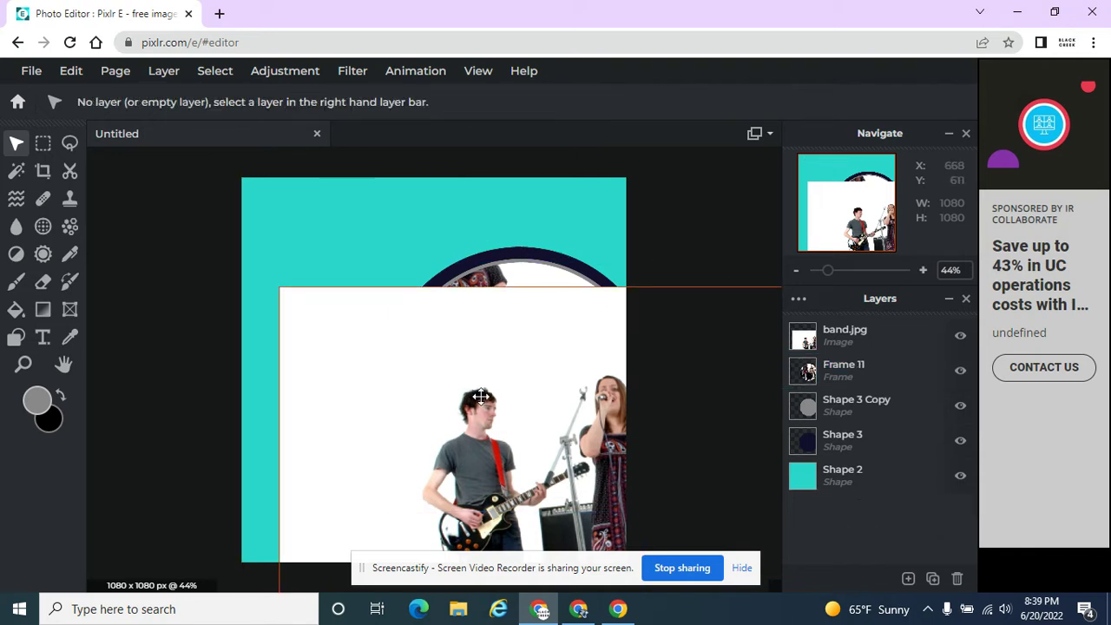
Reposition the band.jpg layer to about X 60, Y 29 and clear a rectangle about 772 by 1055 px around the guitarist.
{"action": "left_click_drag", "start_coordinate": [487, 402], "coordinate": [345, 285]}
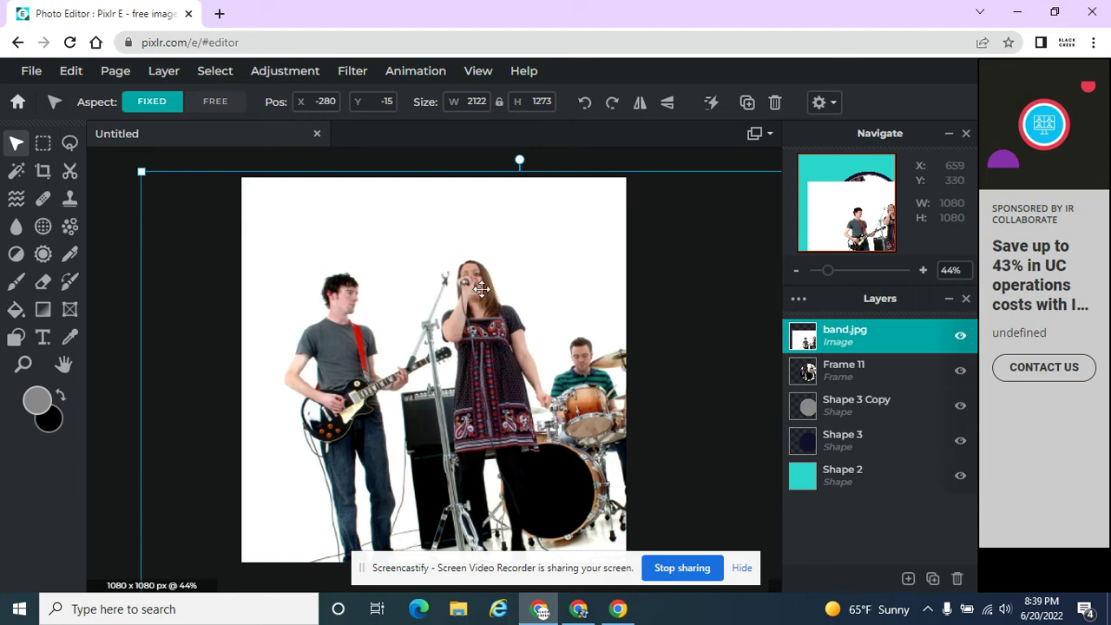
{"action": "left_click_drag", "start_coordinate": [314, 226], "coordinate": [290, 217]}
{"action": "left_click", "coordinate": [48, 146]}
{"action": "left_click_drag", "start_coordinate": [222, 172], "coordinate": [516, 554]}
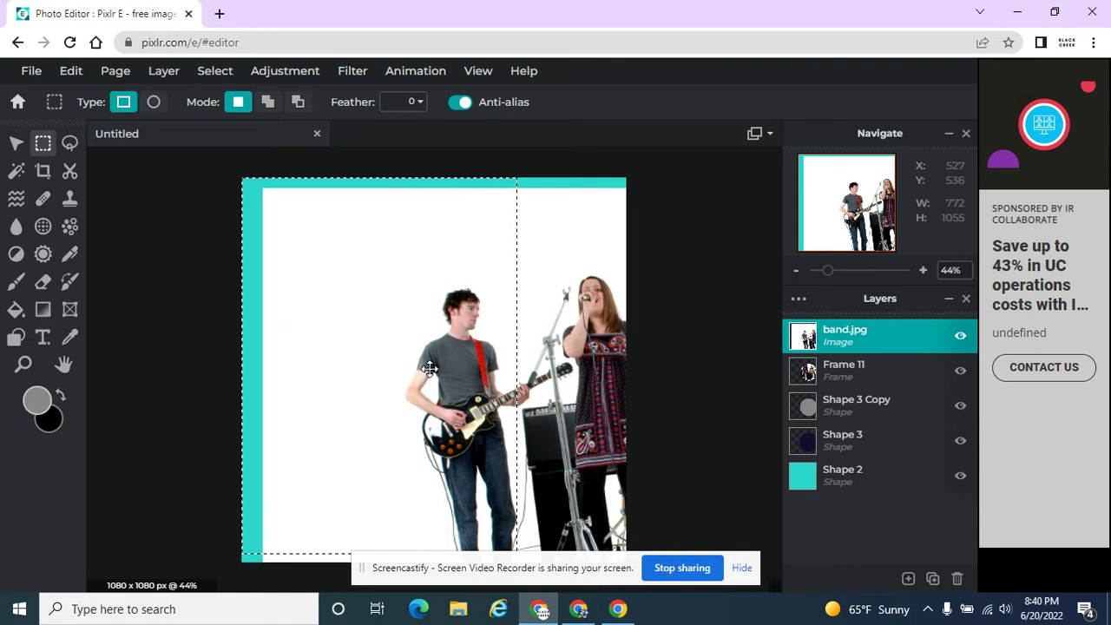
{"action": "key", "text": "Delete"}
Clear a rectangular area about 388 by 214 px above the singer on band.jpg and remove the selection.
{"action": "scroll", "coordinate": [386, 265], "scroll_direction": "down", "scroll_amount": 3}
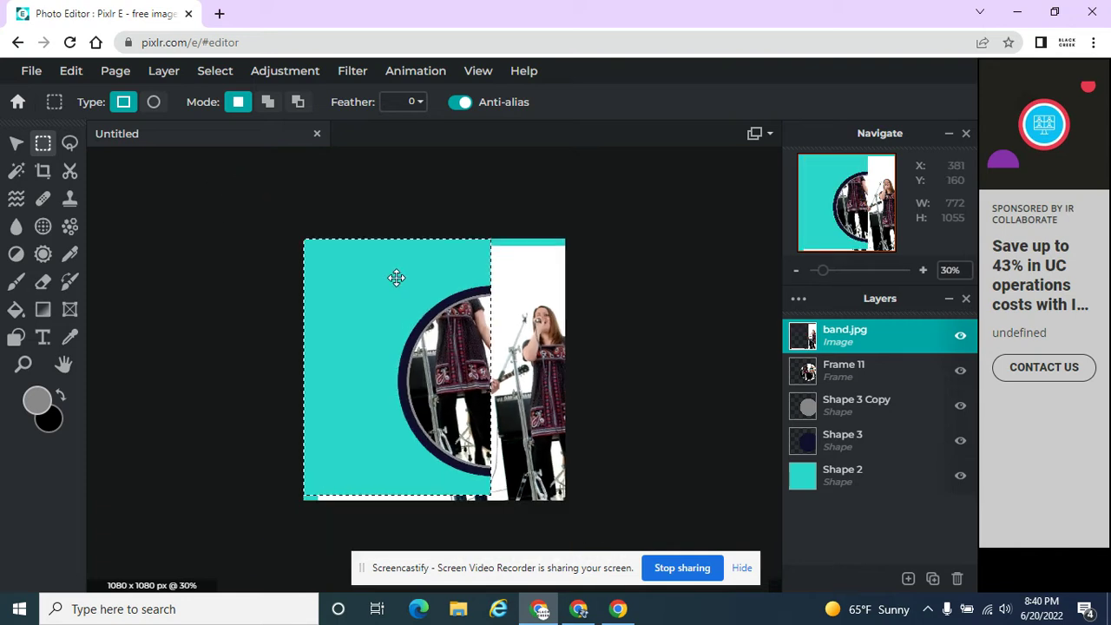
{"action": "left_click_drag", "start_coordinate": [467, 237], "coordinate": [574, 301]}
{"action": "key", "text": "Delete"}
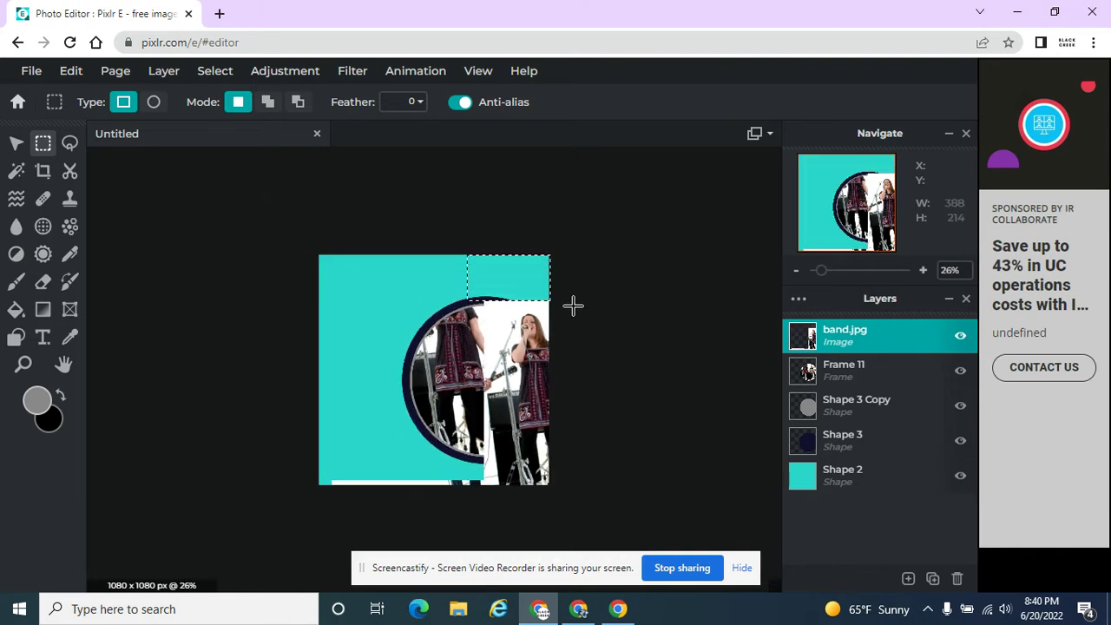
{"action": "left_click", "coordinate": [16, 143]}
{"action": "key", "text": "ctrl+d"}
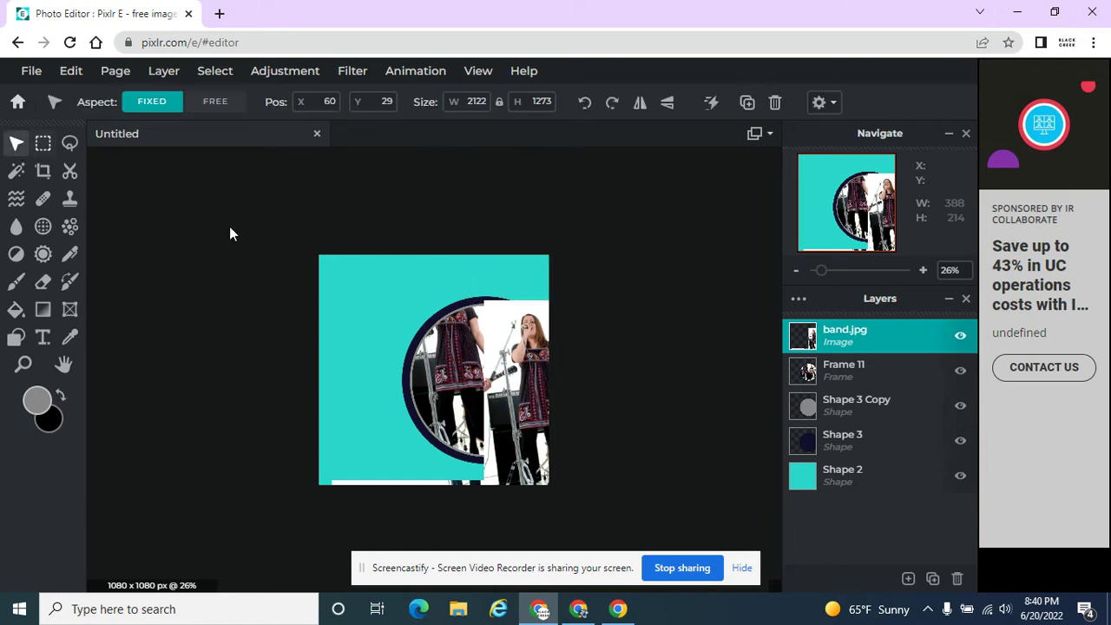
Shift band.jpg left to about X -978, Y 48 and clear a rectangle about 875 by 1080 px around the bald guitarist.
{"action": "left_click_drag", "start_coordinate": [484, 365], "coordinate": [281, 348]}
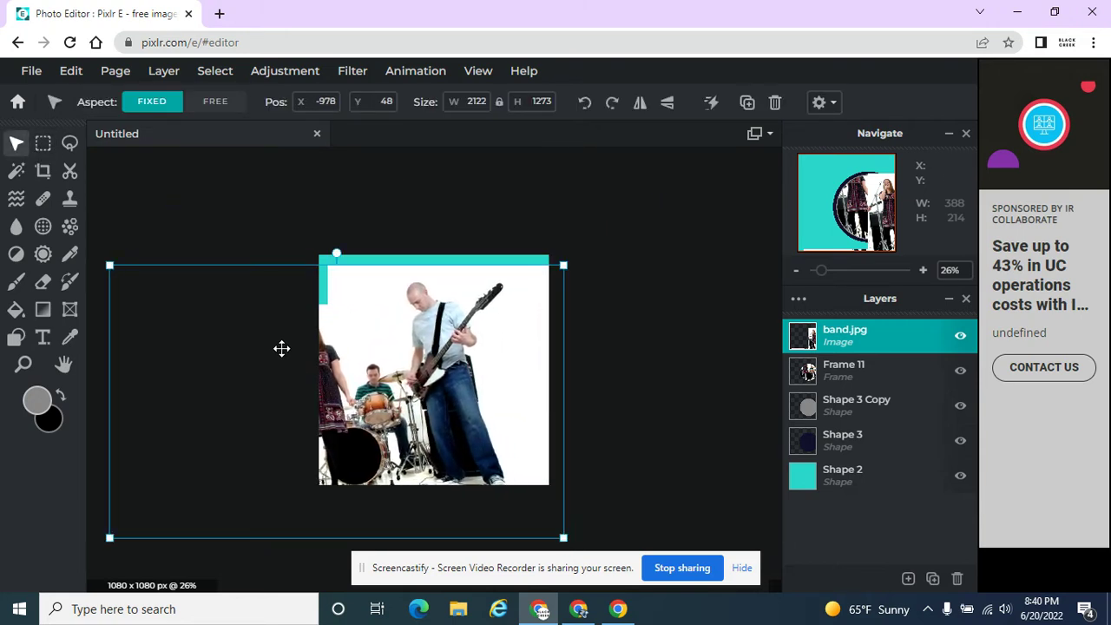
{"action": "left_click", "coordinate": [45, 146]}
{"action": "left_click_drag", "start_coordinate": [365, 257], "coordinate": [585, 502]}
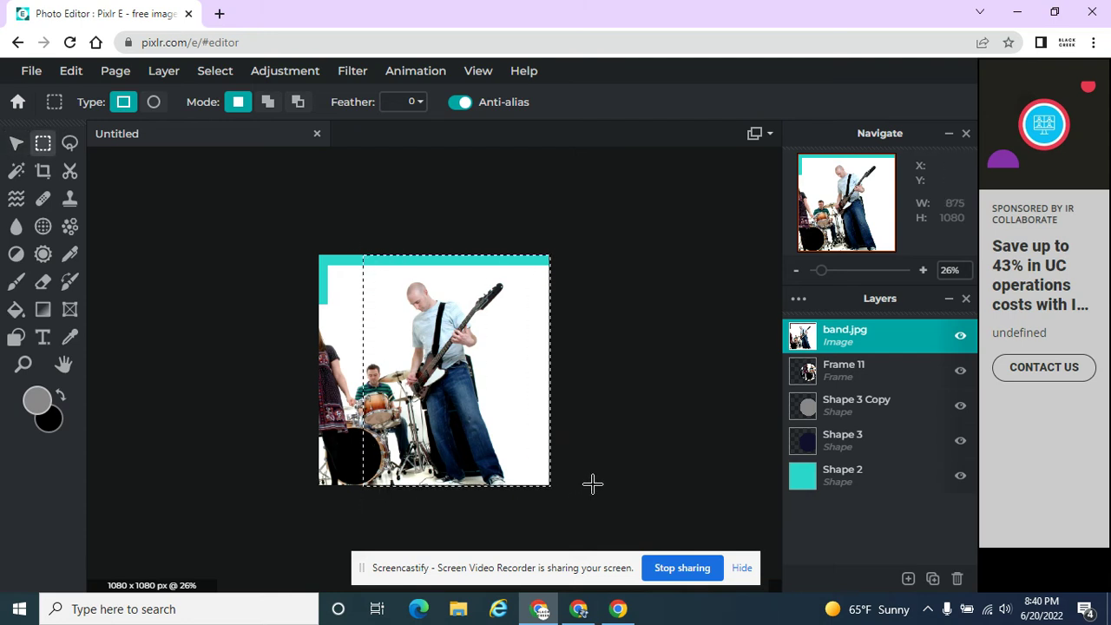
{"action": "key", "text": "Delete"}
Clear the leftover white area above the singer and a rectangle about 313 by 221 px below her on band.jpg.
{"action": "left_click_drag", "start_coordinate": [323, 258], "coordinate": [384, 312]}
{"action": "key", "text": "Delete"}
{"action": "left_click_drag", "start_coordinate": [386, 439], "coordinate": [261, 521]}
{"action": "key", "text": "Delete"}
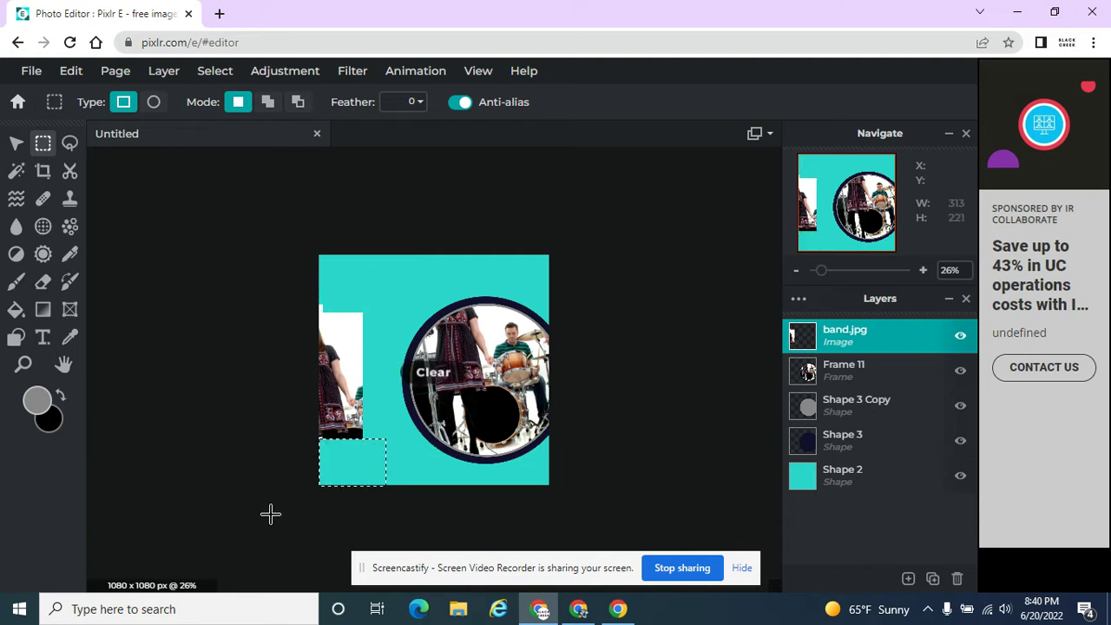
Remove the selection and move the band.jpg layer right and up to about X 0, Y -416.
{"action": "left_click", "coordinate": [16, 143]}
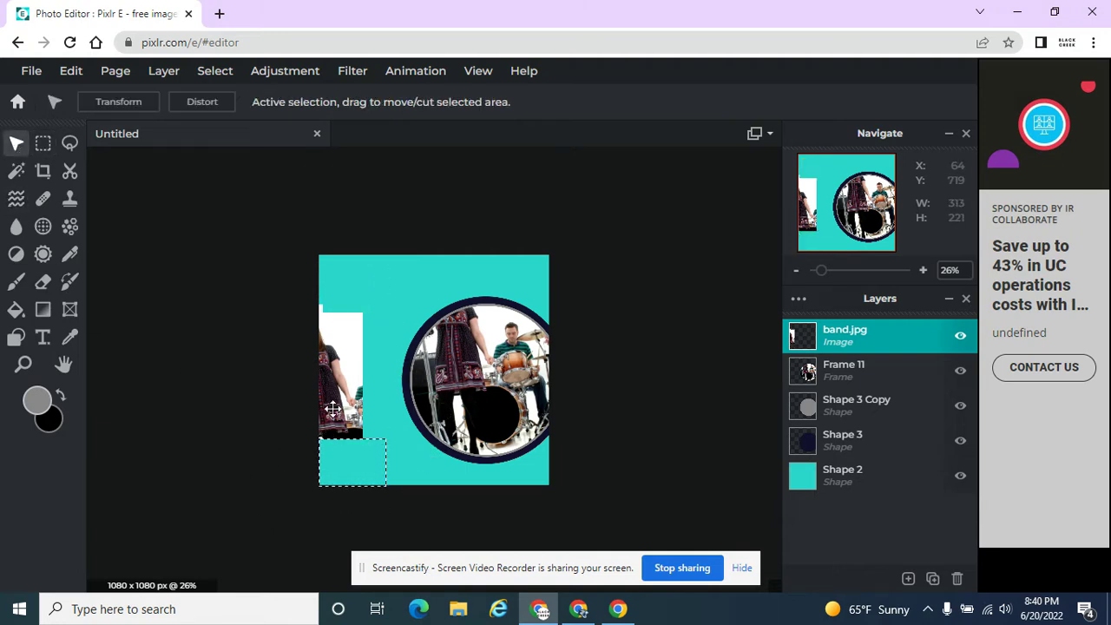
{"action": "left_click", "coordinate": [334, 412]}
{"action": "left_click_drag", "start_coordinate": [334, 408], "coordinate": [542, 306]}
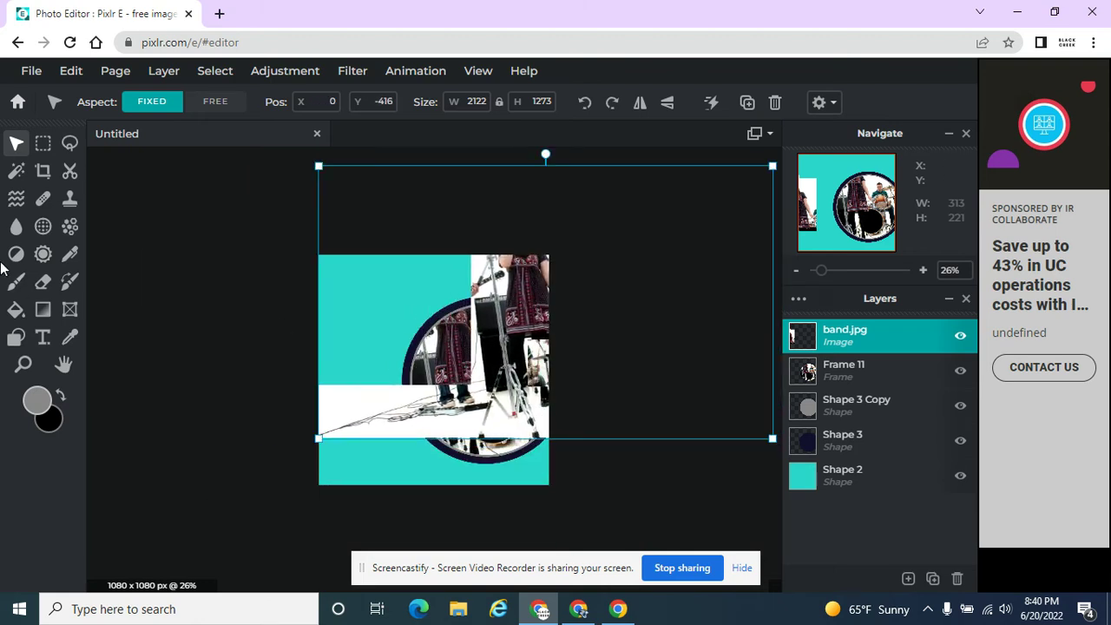
Clear a rectangle about 1080 by 435 px across the lower part of band.jpg and shift the layer to about X -330, Y -412.
{"action": "left_click", "coordinate": [42, 144]}
{"action": "left_click_drag", "start_coordinate": [268, 375], "coordinate": [573, 466]}
{"action": "key", "text": "Delete"}
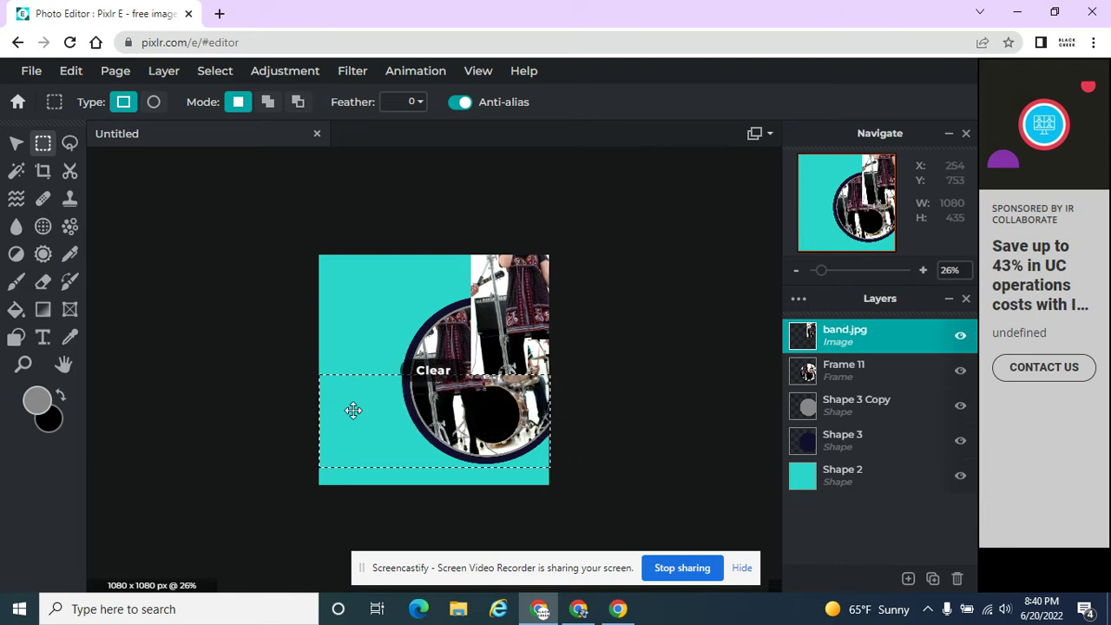
{"action": "left_click", "coordinate": [18, 143]}
{"action": "left_click_drag", "start_coordinate": [496, 293], "coordinate": [268, 287]}
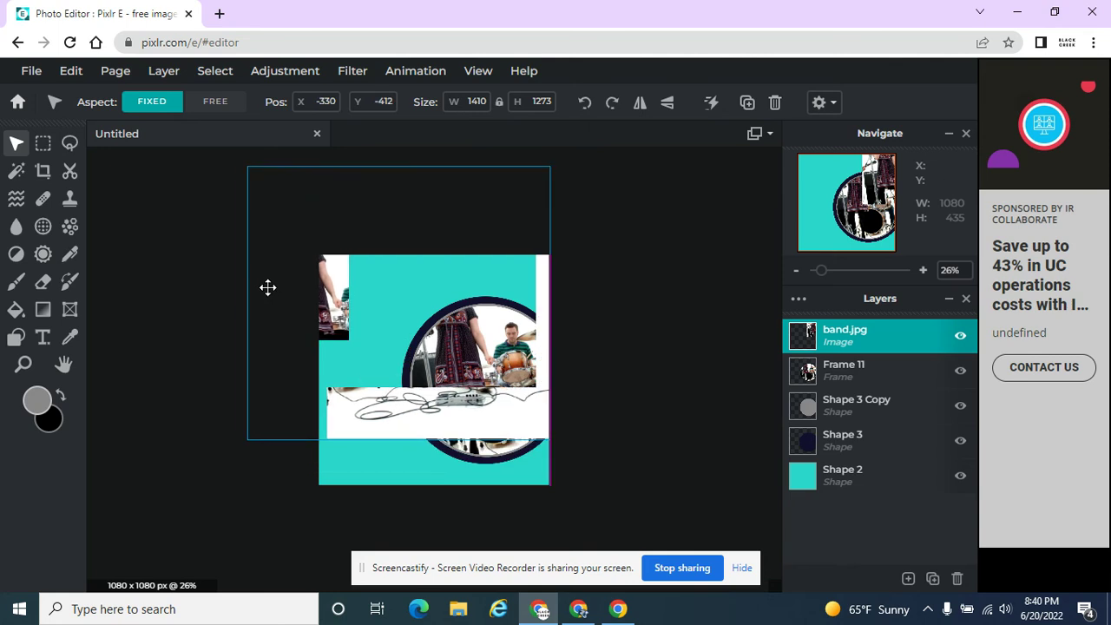
Clear a vertical area about 327 by 1080 px and a horizontal strip about 1080 by 363 px of leftover image on band.jpg.
{"action": "left_click", "coordinate": [42, 143]}
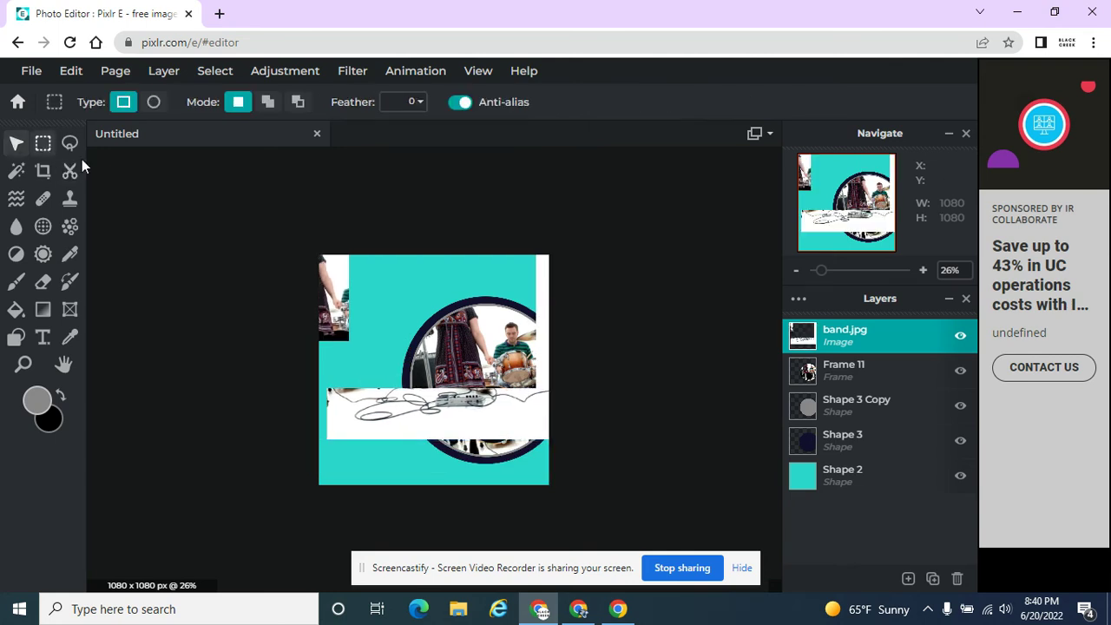
{"action": "left_click_drag", "start_coordinate": [481, 231], "coordinate": [604, 487]}
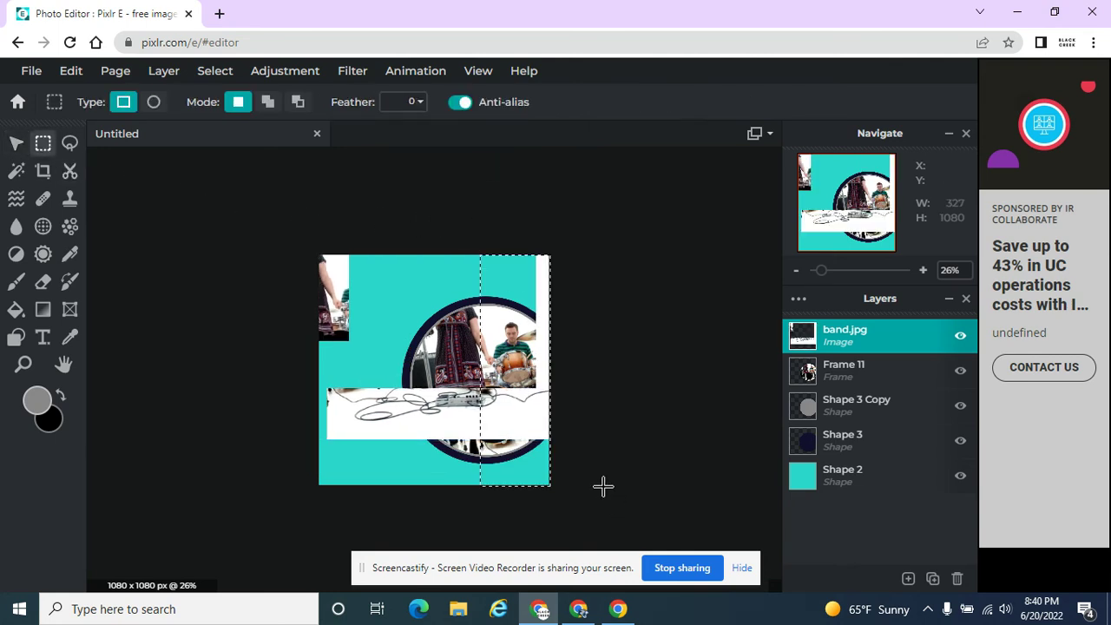
{"action": "key", "text": "Delete"}
{"action": "left_click_drag", "start_coordinate": [295, 370], "coordinate": [562, 447]}
{"action": "key", "text": "Delete"}
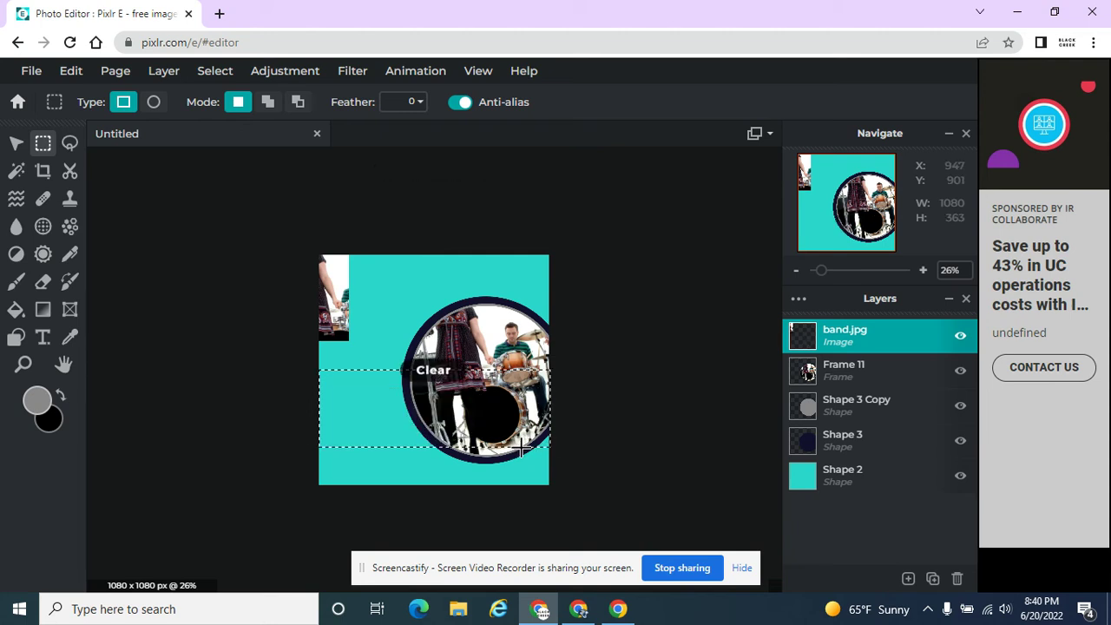
Remove the selection and move the band.jpg layer to about X 47, Y -172 so the whole singer is on the canvas.
{"action": "left_click", "coordinate": [16, 143]}
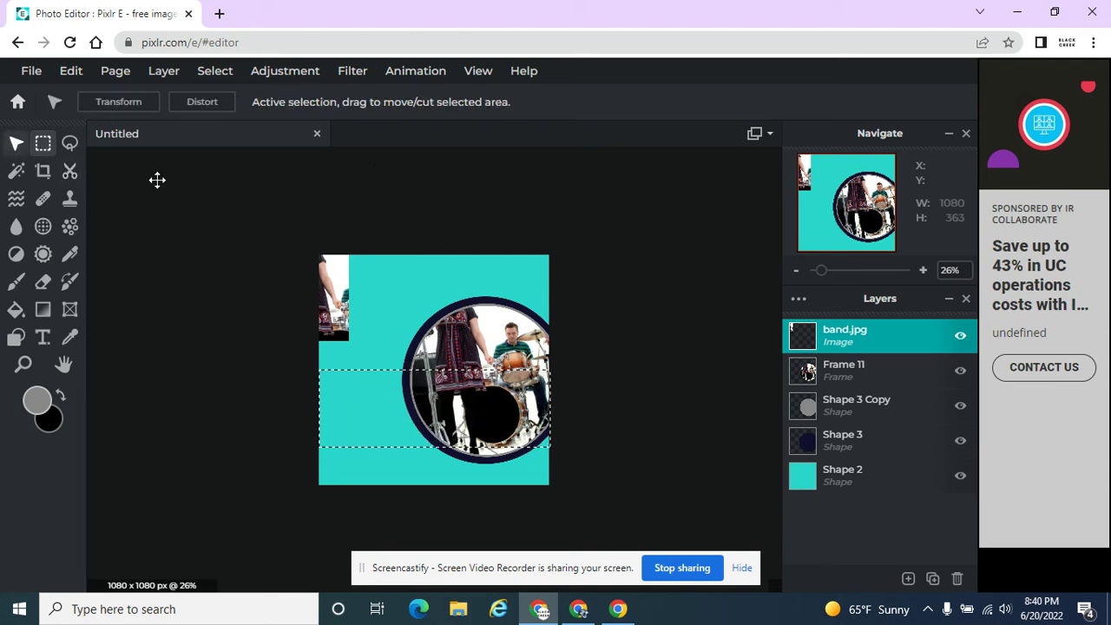
{"action": "left_click", "coordinate": [335, 296]}
{"action": "left_click_drag", "start_coordinate": [330, 296], "coordinate": [410, 344]}
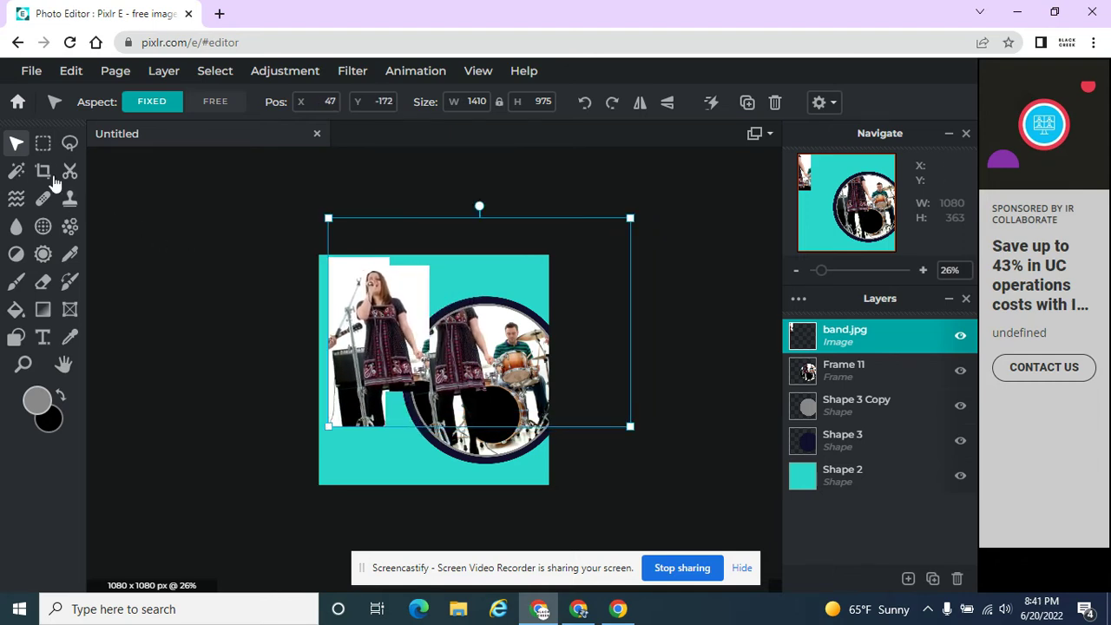
Select the white background around the singer on band.jpg with the Magic Wand at tolerance 32 and clear it.
{"action": "left_click", "coordinate": [15, 172]}
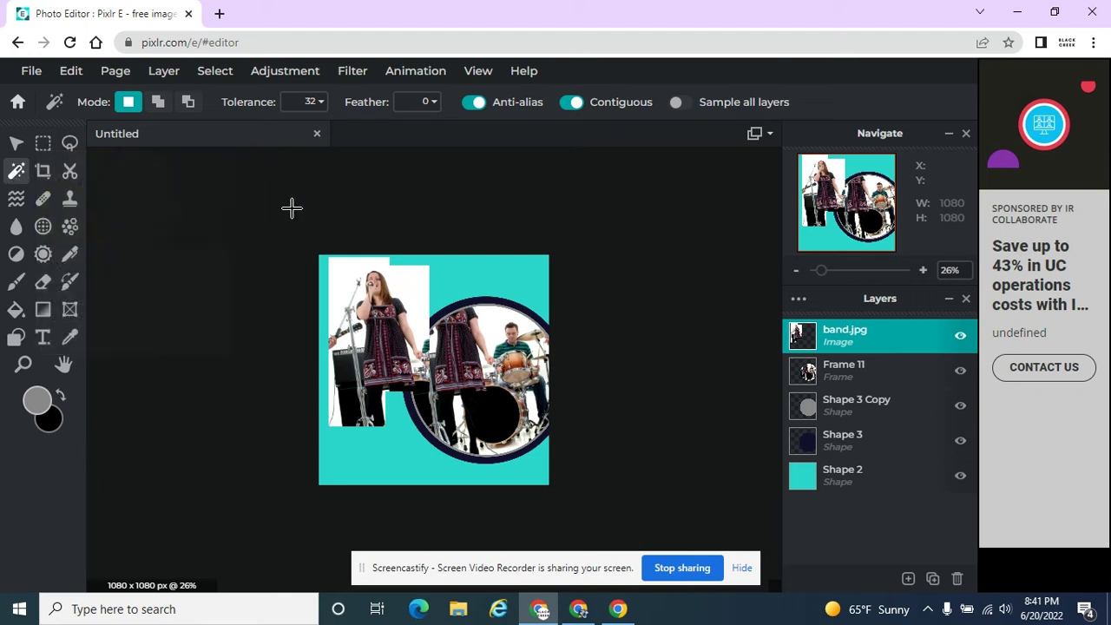
{"action": "left_click", "coordinate": [343, 272]}
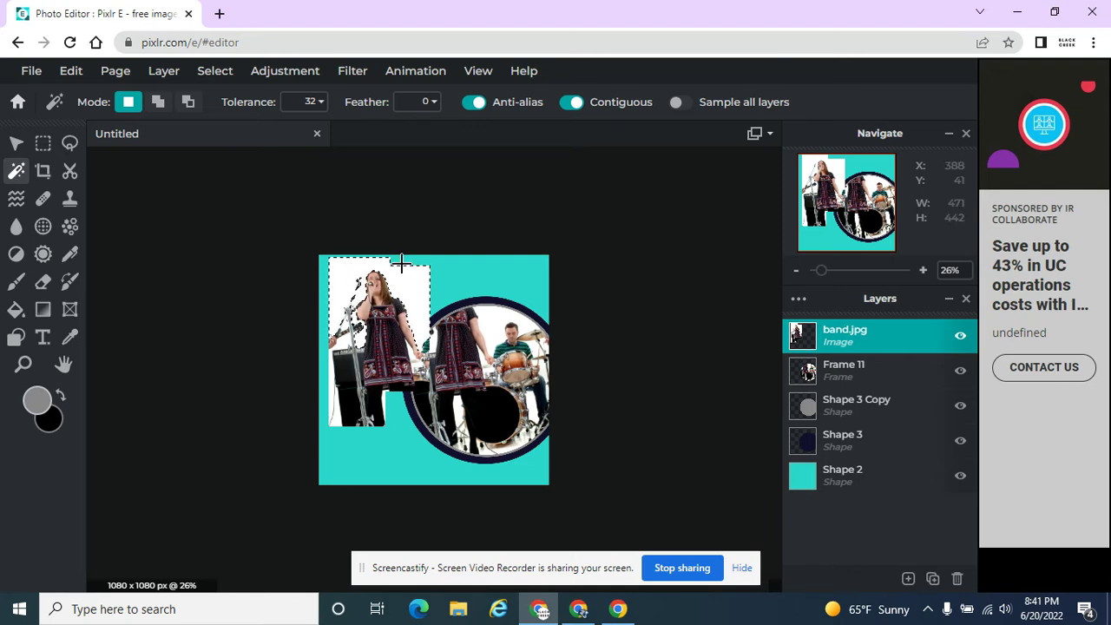
{"action": "key", "text": "Delete"}
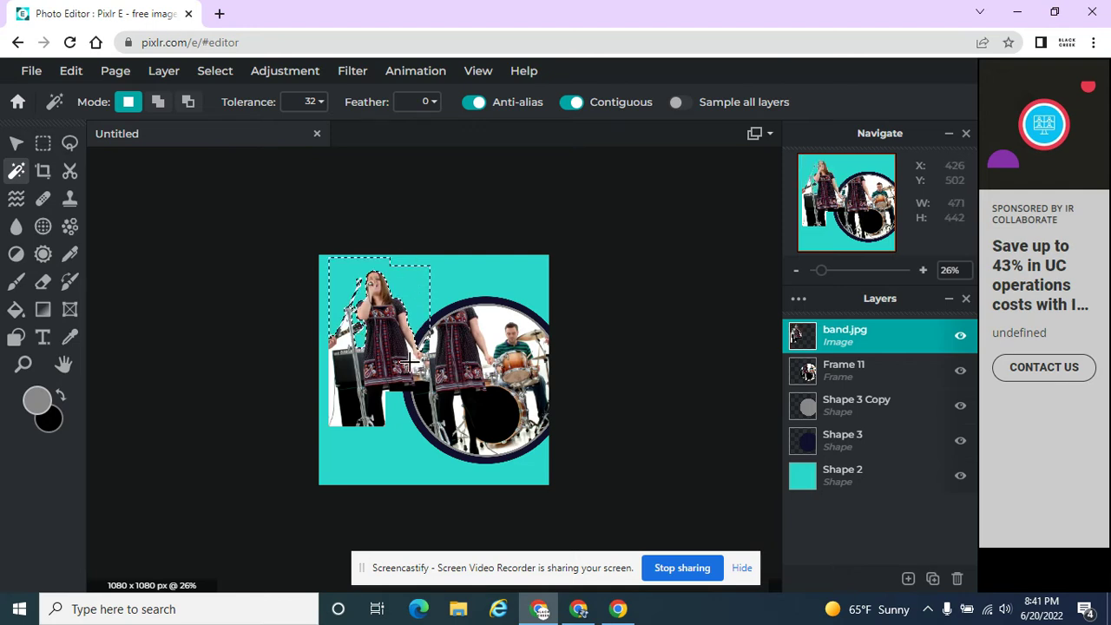
{"action": "key", "text": "Delete"}
Select and clear the remaining white patches around the microphone stand, the amplifier and the singer's legs on band.jpg.
{"action": "left_click", "coordinate": [343, 321]}
{"action": "key", "text": "Delete"}
{"action": "left_click", "coordinate": [347, 322]}
{"action": "key", "text": "Delete"}
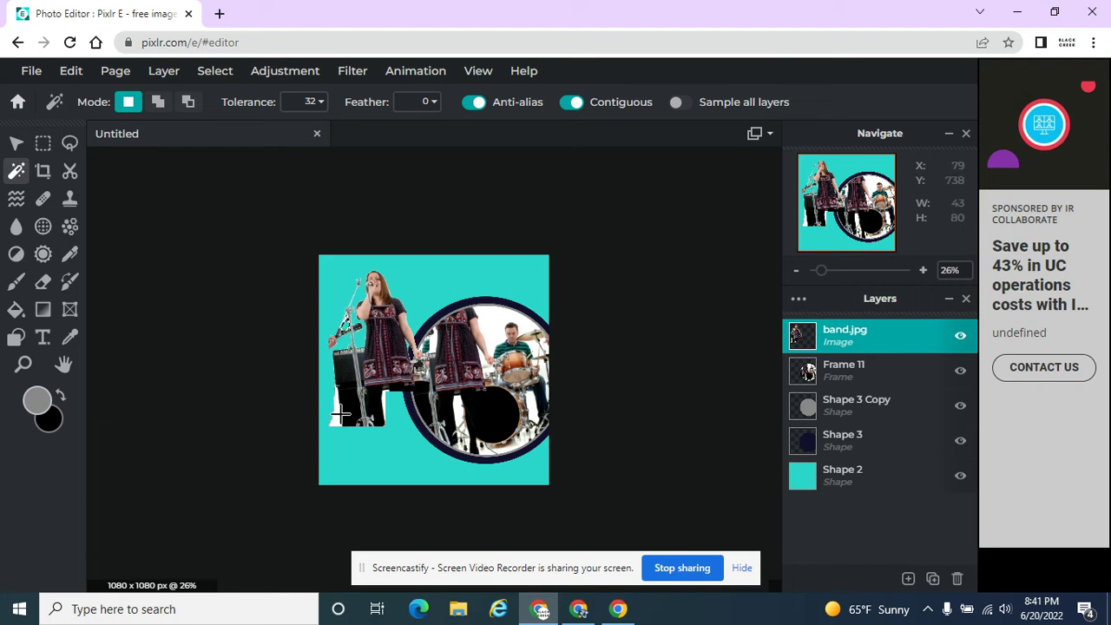
{"action": "left_click", "coordinate": [340, 415]}
{"action": "key", "text": "Delete"}
{"action": "left_click", "coordinate": [382, 396]}
{"action": "key", "text": "Delete"}
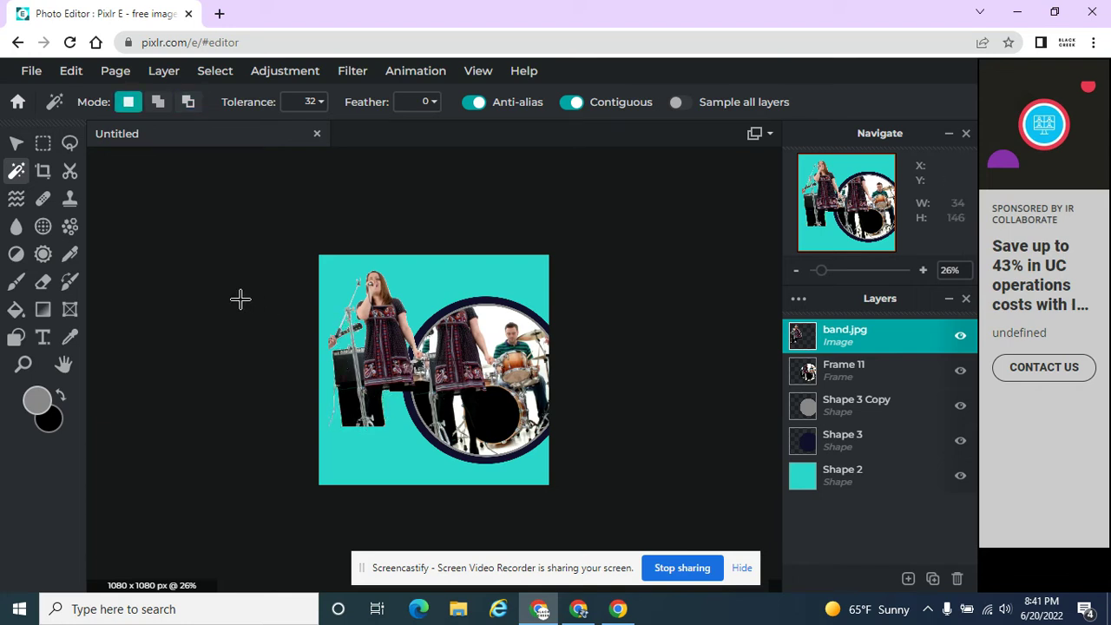
Move the band.jpg layer to X 380, Y -147 so the cut-out singer aligns with the singer in the circular frame.
{"action": "left_click", "coordinate": [17, 142]}
{"action": "left_click_drag", "start_coordinate": [371, 316], "coordinate": [442, 320]}
{"action": "left_click_drag", "start_coordinate": [440, 321], "coordinate": [445, 321]}
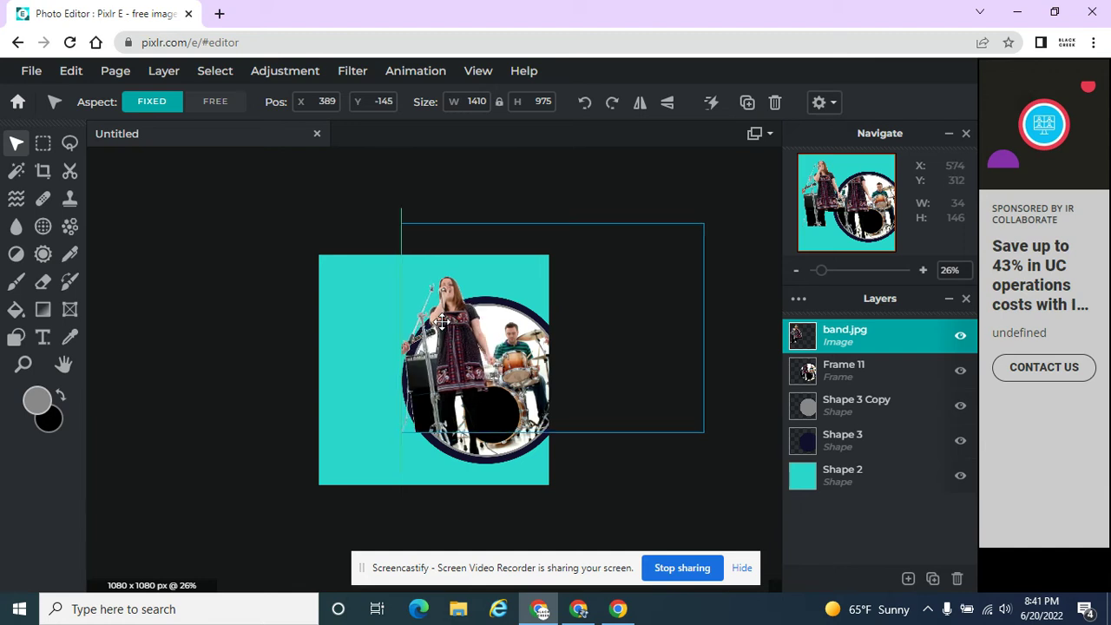
{"action": "scroll", "coordinate": [700, 454], "scroll_direction": "up", "scroll_amount": 5}
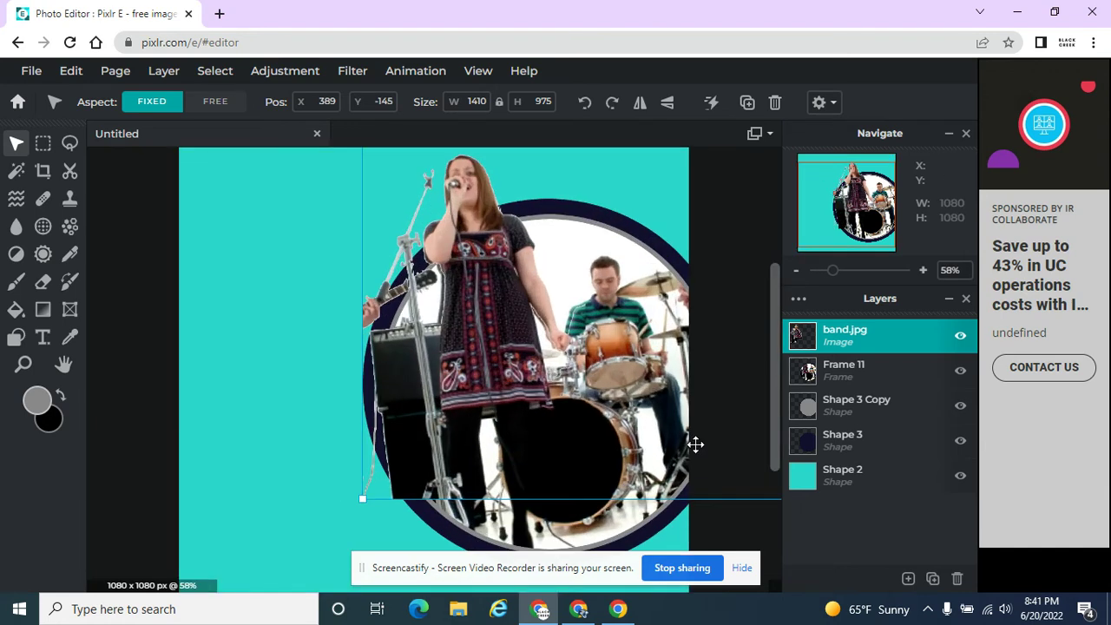
{"action": "left_click_drag", "start_coordinate": [509, 257], "coordinate": [503, 255]}
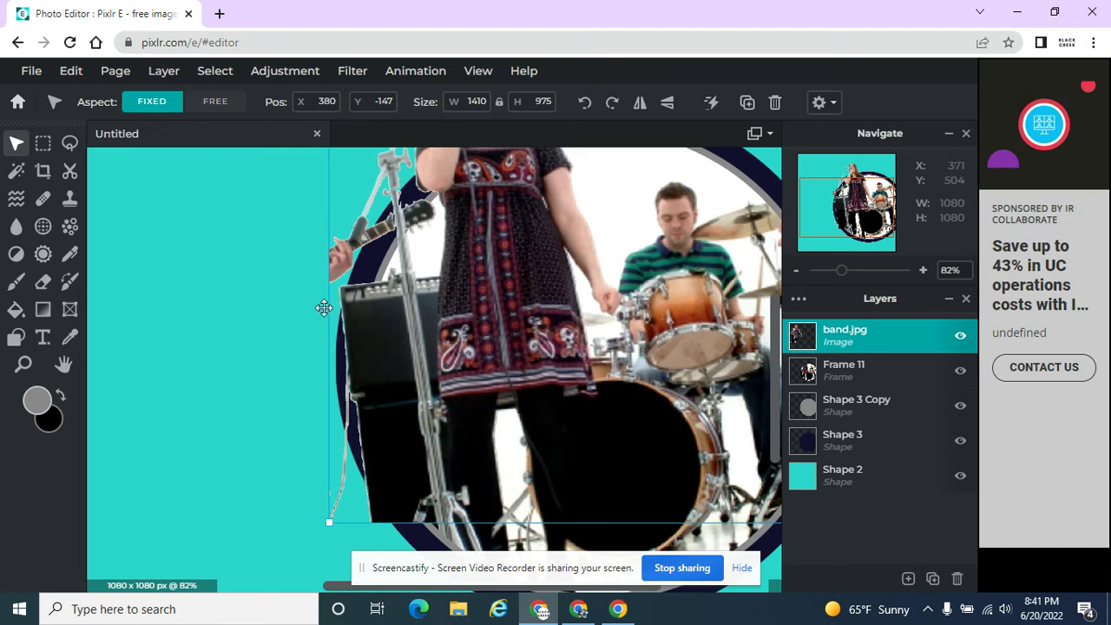
{"action": "scroll", "coordinate": [446, 274], "scroll_direction": "up", "scroll_amount": 1}
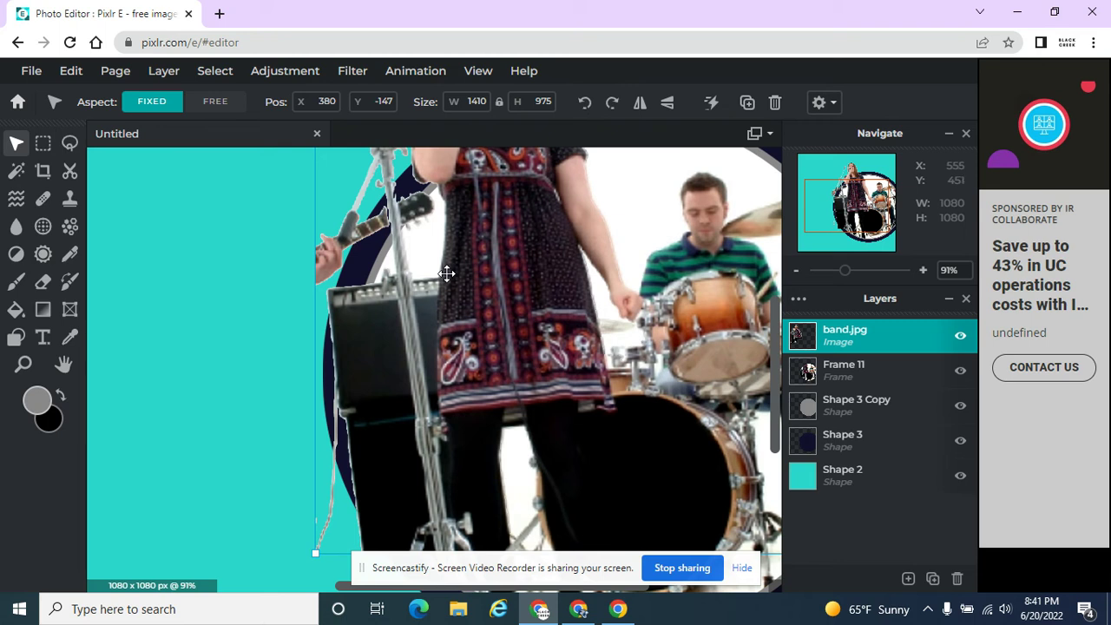
{"action": "scroll", "coordinate": [446, 274], "scroll_direction": "down", "scroll_amount": 5}
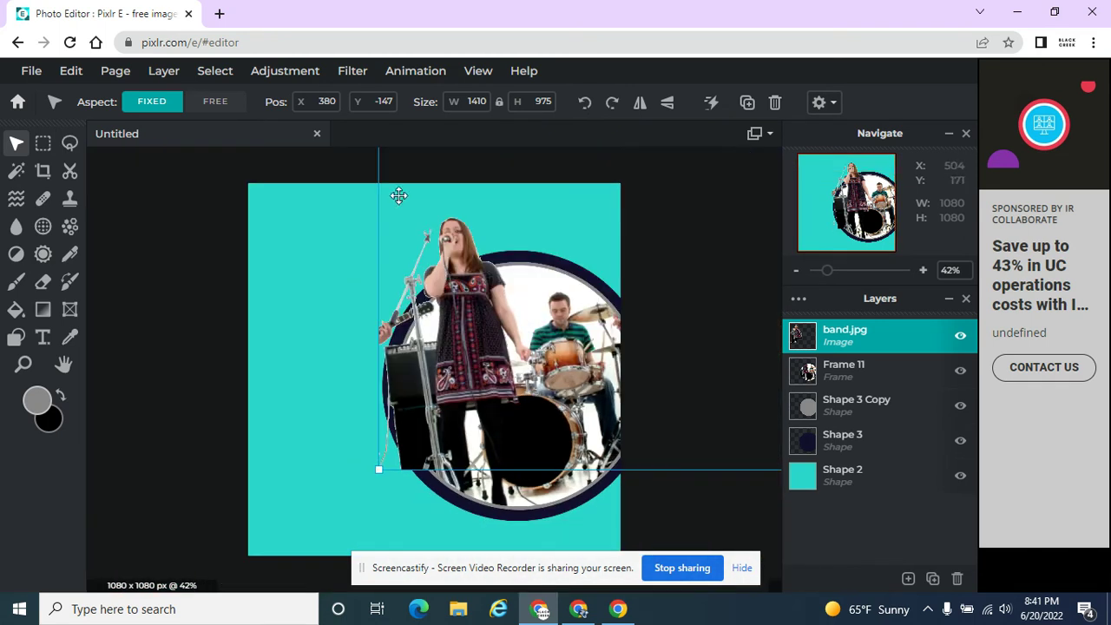
Duplicate band.jpg, clear a lassoed area about 357 by 773 px around the microphone stand and amplifier on the copy, and remove the selection.
{"action": "key", "text": "ctrl+j"}
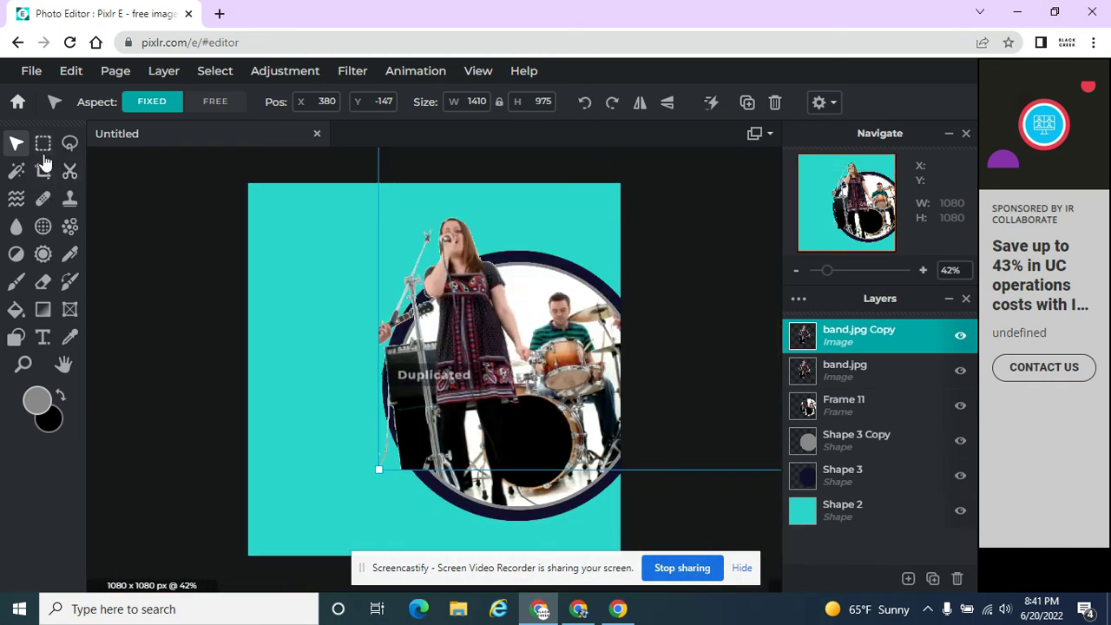
{"action": "left_click", "coordinate": [70, 144]}
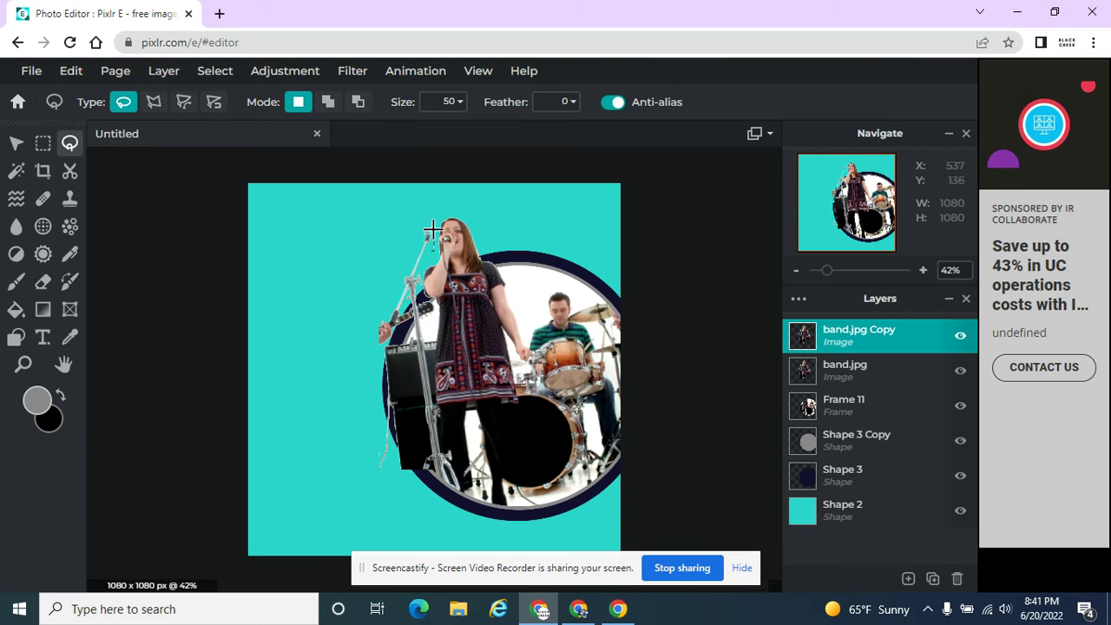
{"action": "mouse_move", "coordinate": [409, 232]}
{"action": "left_mouse_down"}
{"action": "mouse_move", "coordinate": [348, 296]}
{"action": "mouse_move", "coordinate": [344, 324]}
{"action": "mouse_move", "coordinate": [356, 448]}
{"action": "mouse_move", "coordinate": [371, 476]}
{"action": "mouse_move", "coordinate": [407, 491]}
{"action": "mouse_move", "coordinate": [436, 491]}
{"action": "mouse_move", "coordinate": [466, 471]}
{"action": "mouse_move", "coordinate": [438, 401]}
{"action": "mouse_move", "coordinate": [419, 294]}
{"action": "mouse_move", "coordinate": [434, 236]}
{"action": "left_mouse_up"}
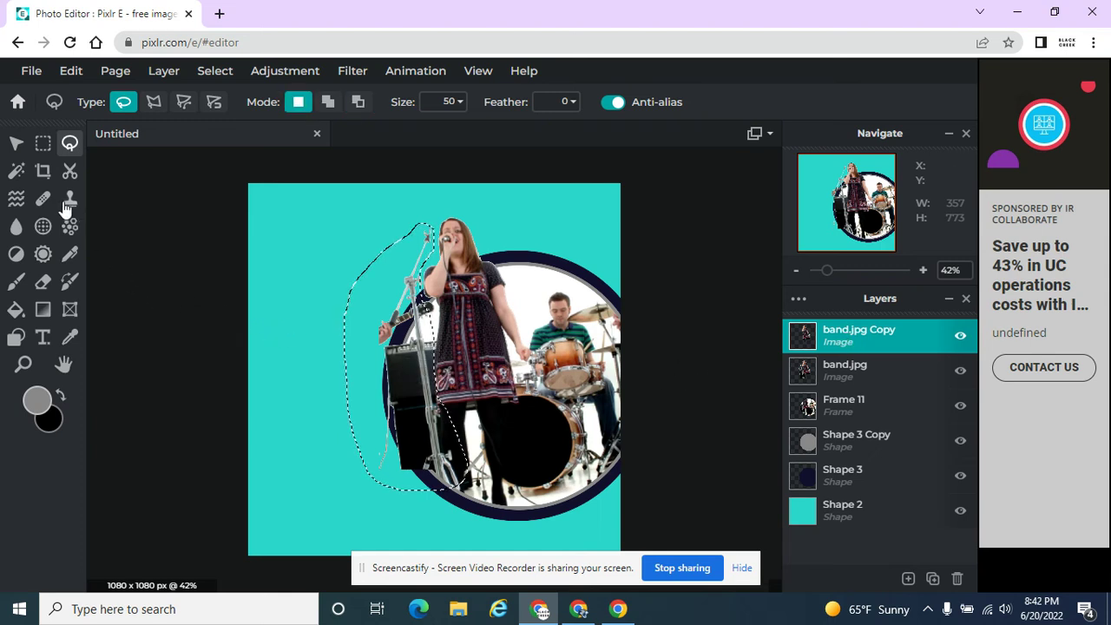
{"action": "left_click", "coordinate": [17, 147]}
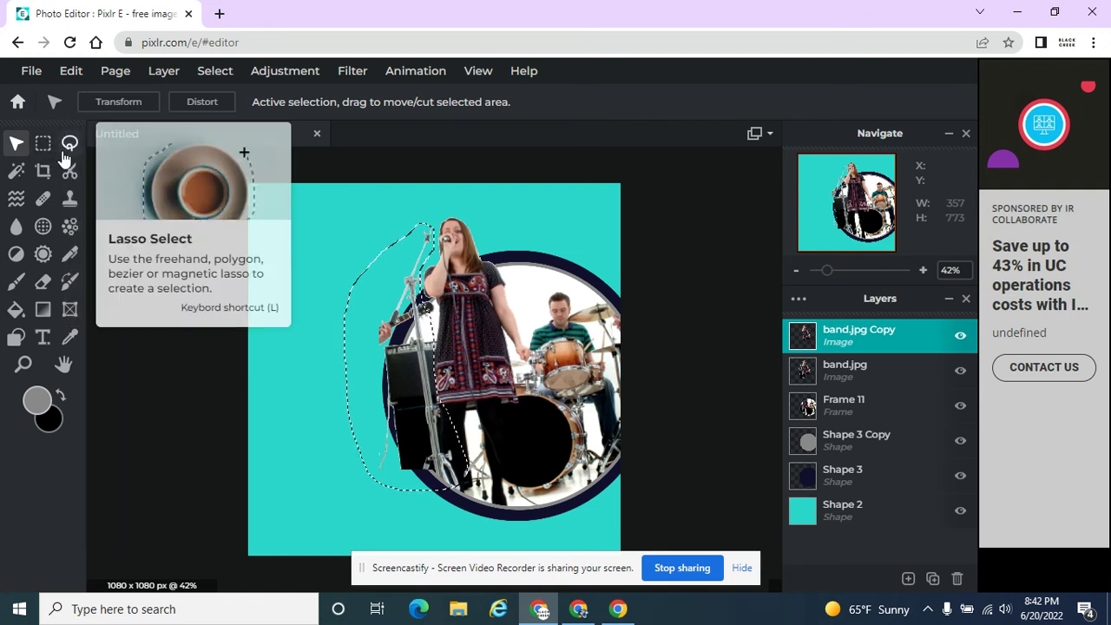
{"action": "key", "text": "Delete"}
{"action": "left_click", "coordinate": [43, 144]}
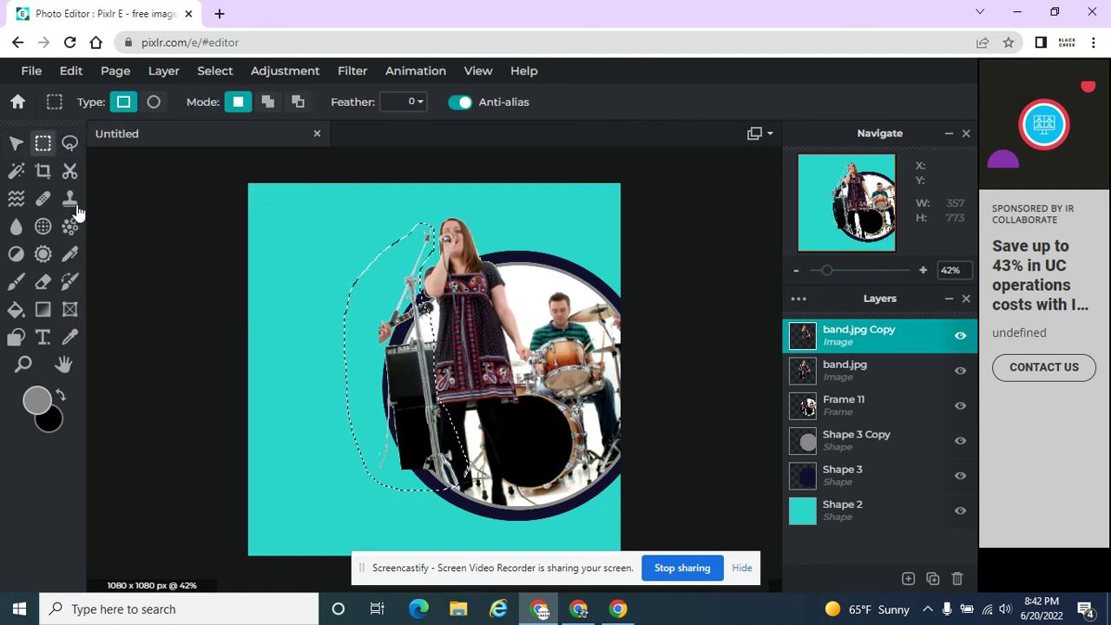
{"action": "left_click", "coordinate": [360, 258]}
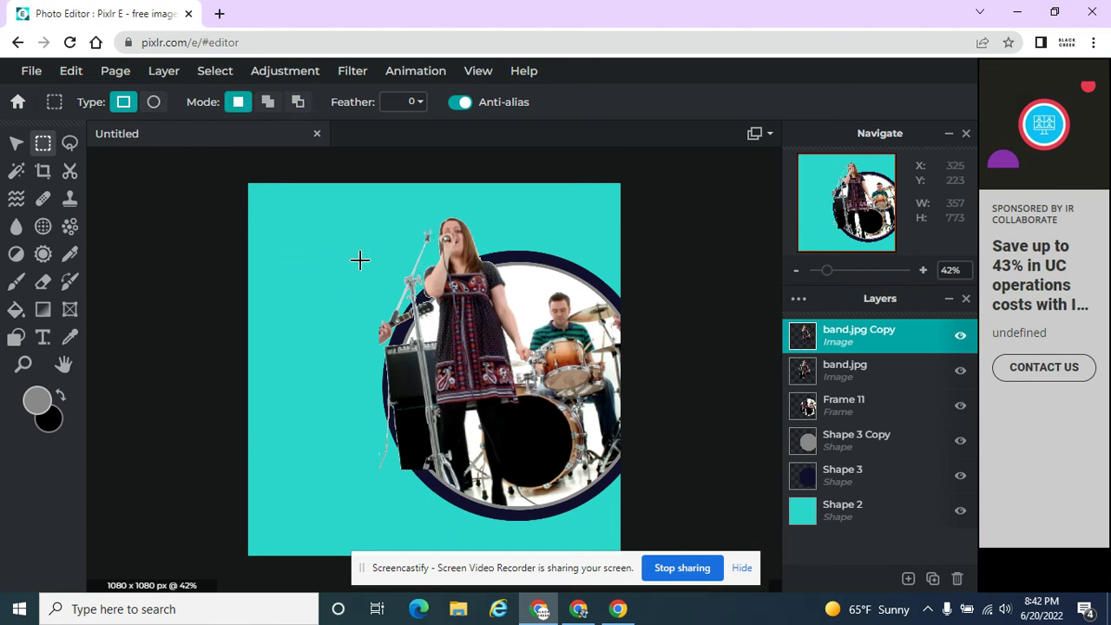
Hide the original band.jpg layer, then lasso and clear the leftover guitar fragment beside the singer on band.jpg Copy and deselect.
{"action": "left_click", "coordinate": [70, 145]}
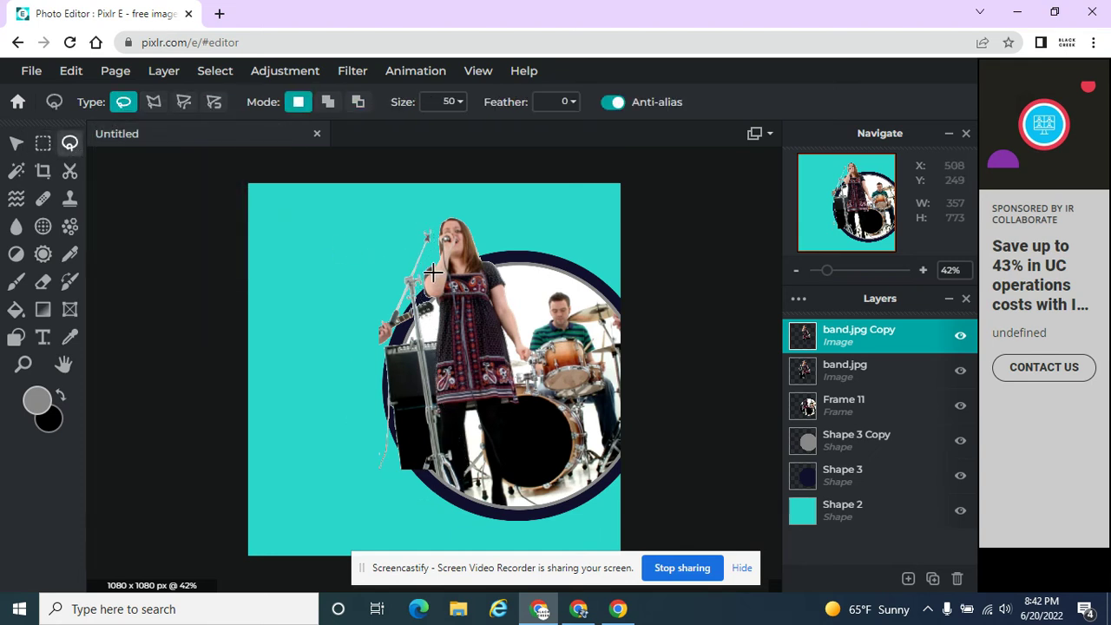
{"action": "left_click", "coordinate": [960, 372]}
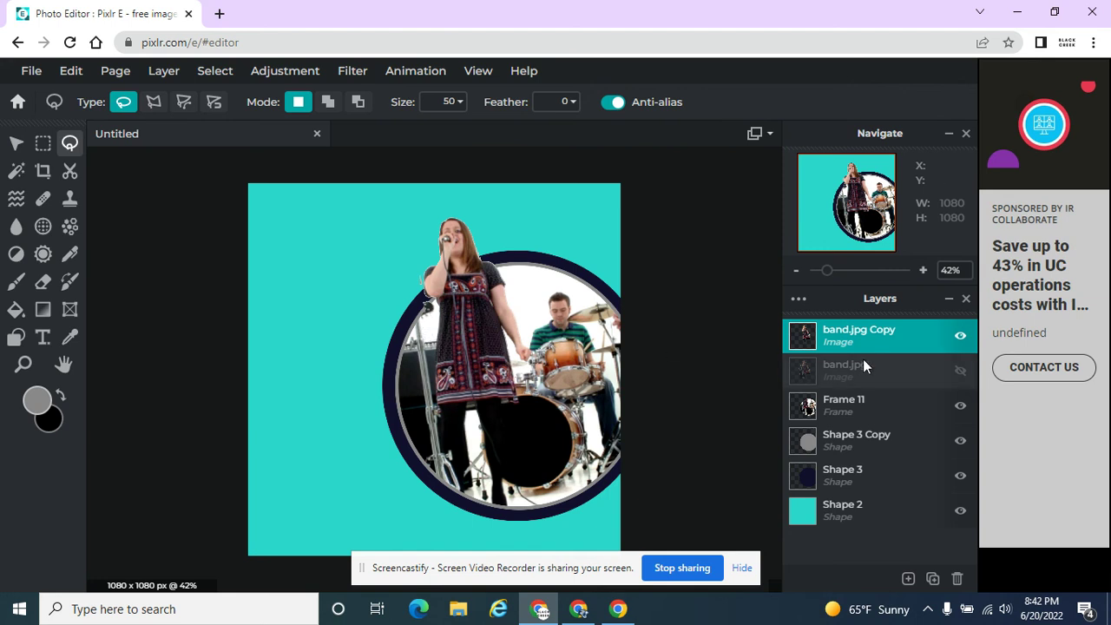
{"action": "mouse_move", "coordinate": [433, 303]}
{"action": "left_mouse_down"}
{"action": "mouse_move", "coordinate": [397, 313]}
{"action": "mouse_move", "coordinate": [400, 358]}
{"action": "mouse_move", "coordinate": [438, 314]}
{"action": "left_mouse_up"}
{"action": "key", "text": "alt"}
{"action": "left_click", "coordinate": [382, 319]}
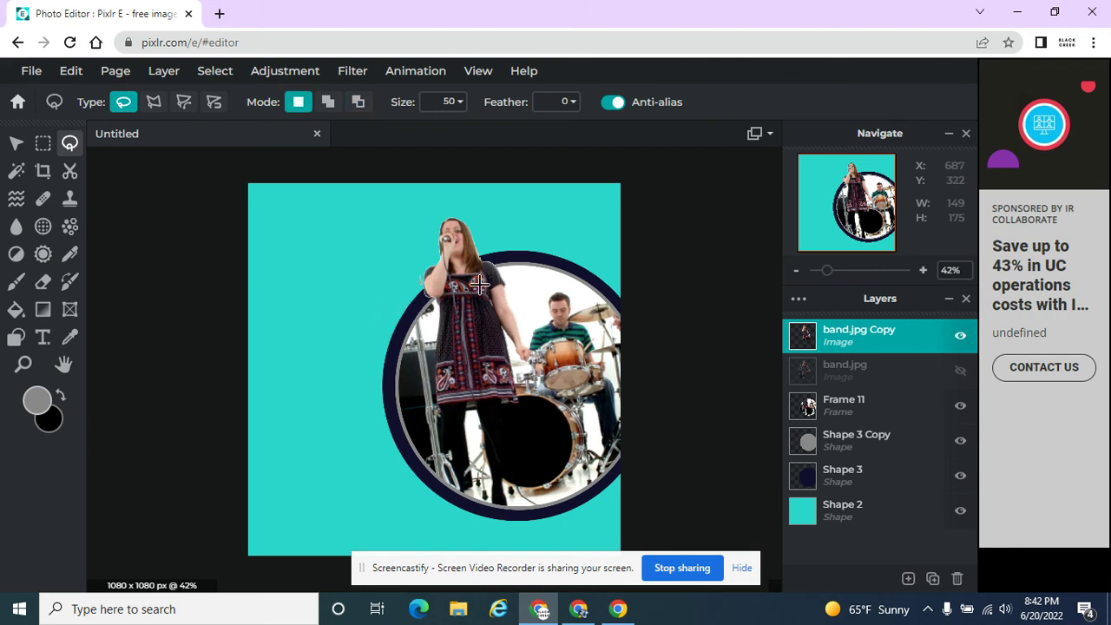